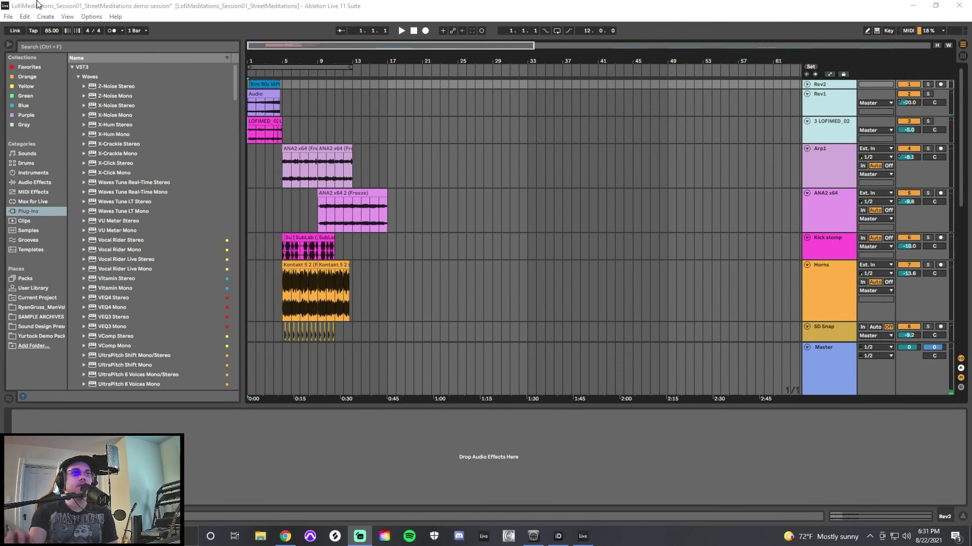
- Play the LofiMeditations demo arrangement from bar 1 to preview it
click(414, 32)
click(404, 32)
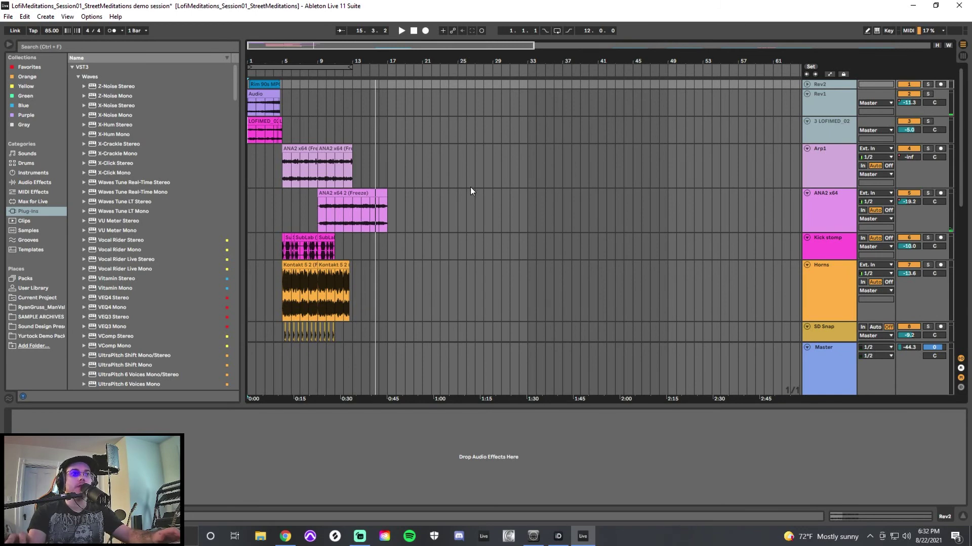
- Stop playback, reset the Master volume to 0, and zoom in on the LOFIMED guitar clip
click(414, 30)
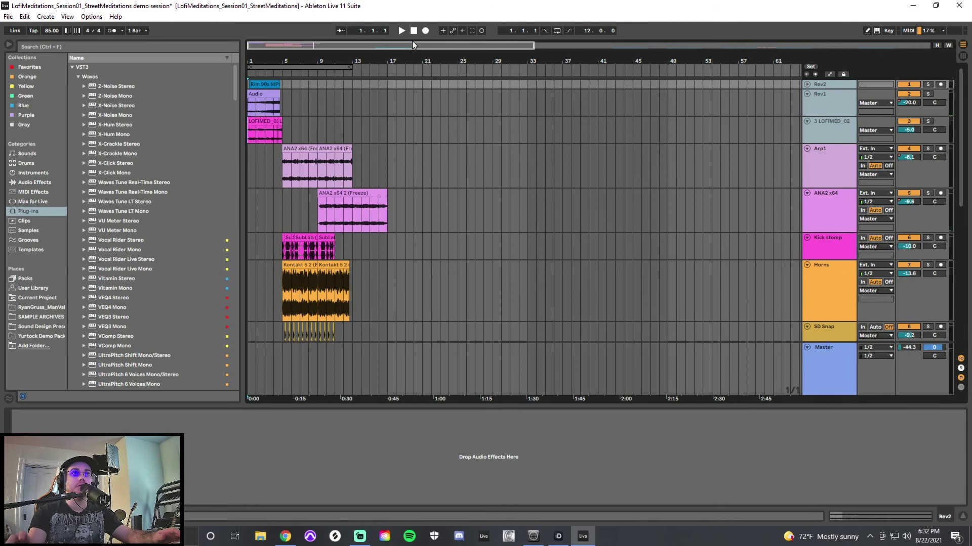
double_click(911, 347)
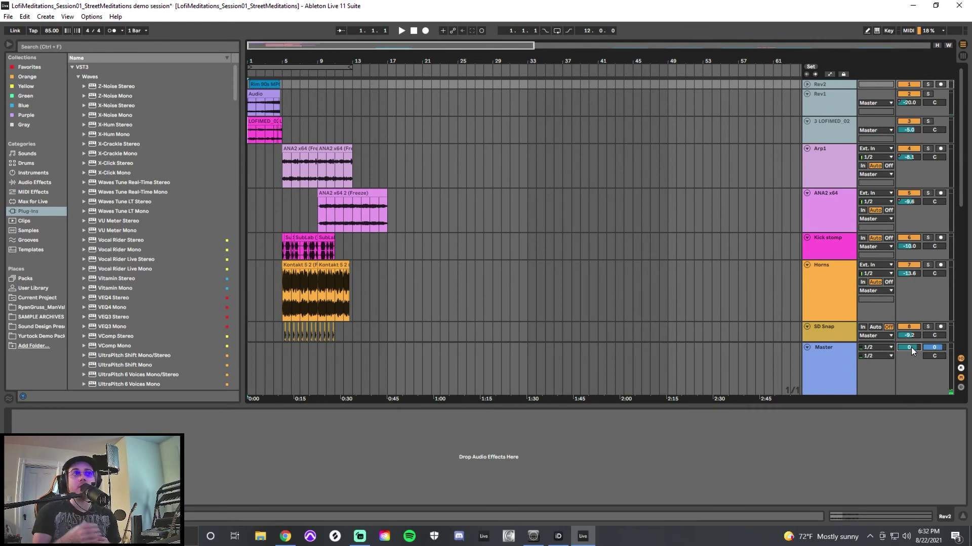
click(265, 137)
key(z)
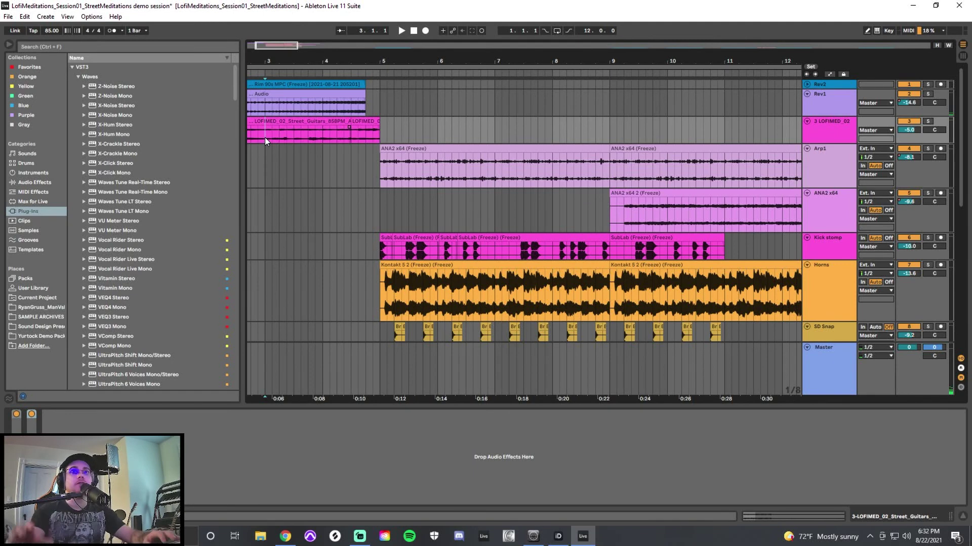
- Solo 3 LOFIMED_02, Rev1 and Rev2, then play the intro from bar 3
click(928, 122)
drag(929, 124, 929, 84)
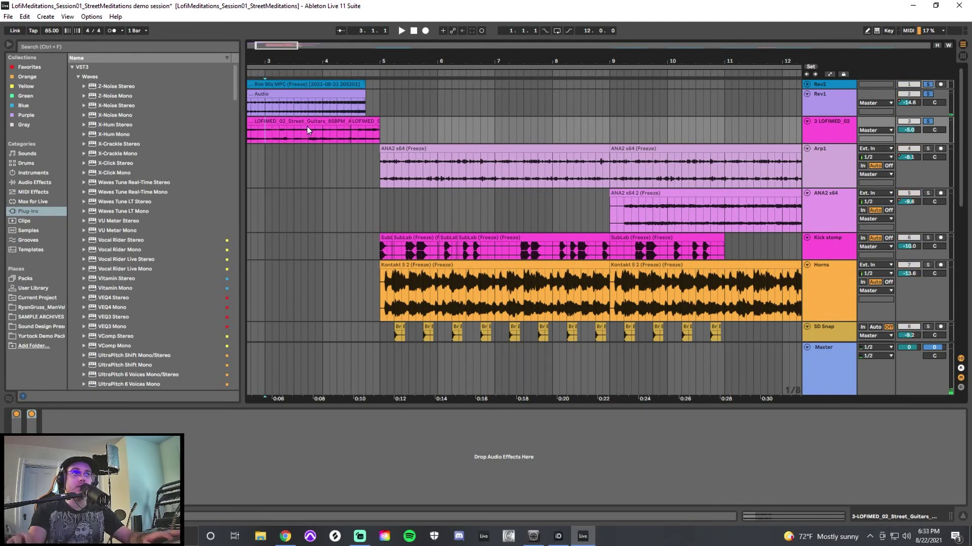
scroll(311, 137, left, 1)
drag(311, 137, 417, 148)
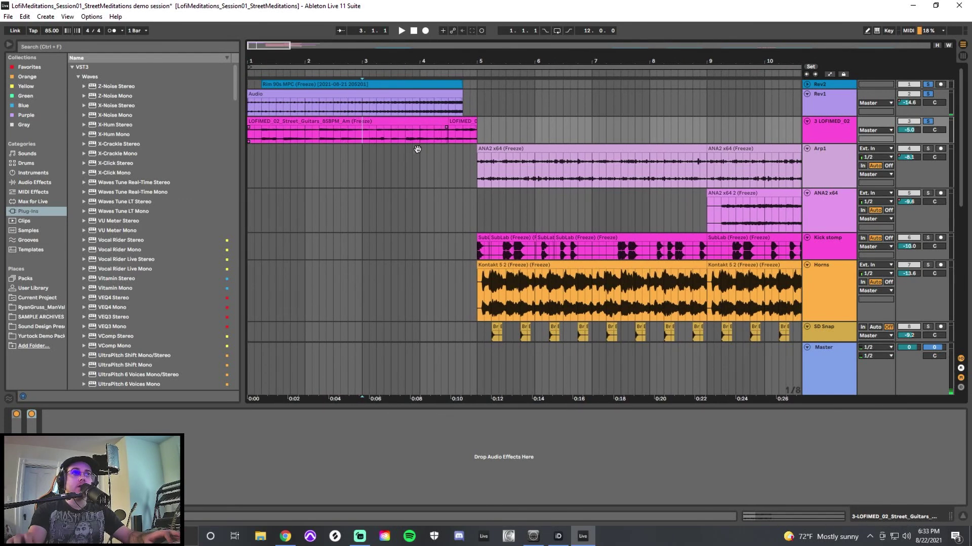
click(304, 135)
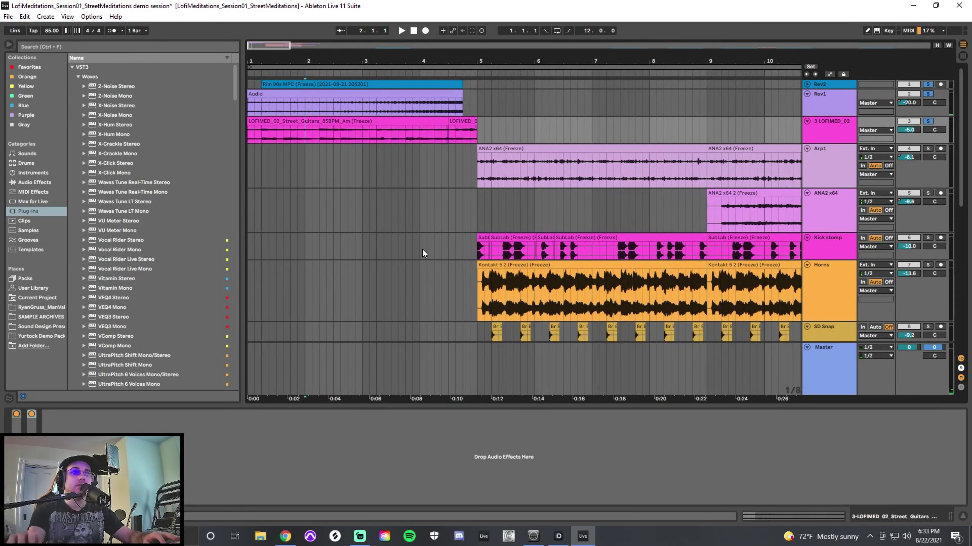
click(364, 138)
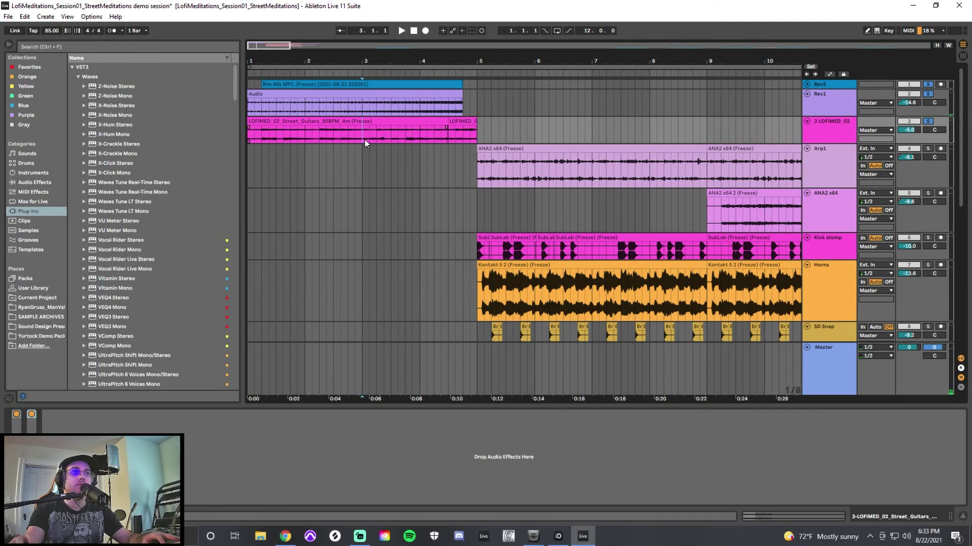
key(space)
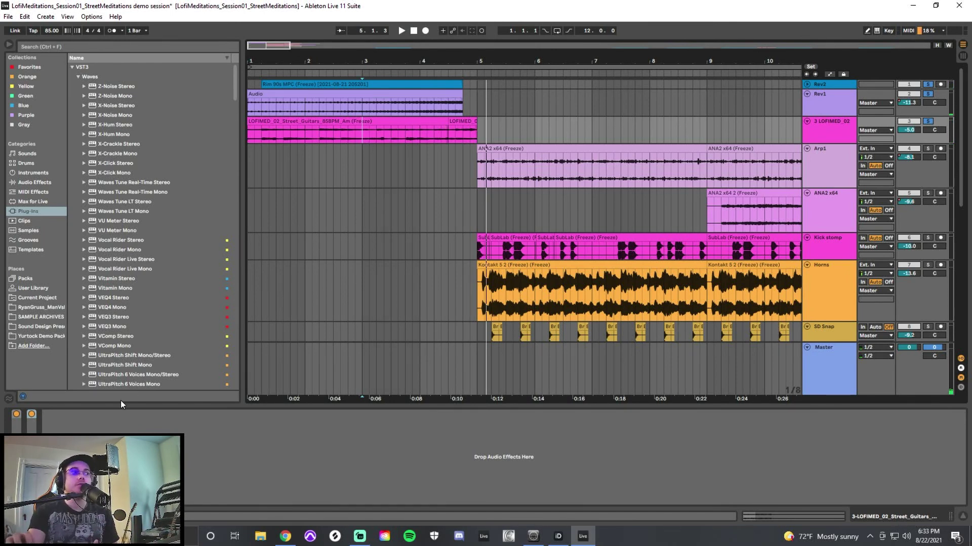
- Solo only Rev1, make its lane taller, and show its Reaktor 6 FX device chain
click(924, 96)
click(840, 101)
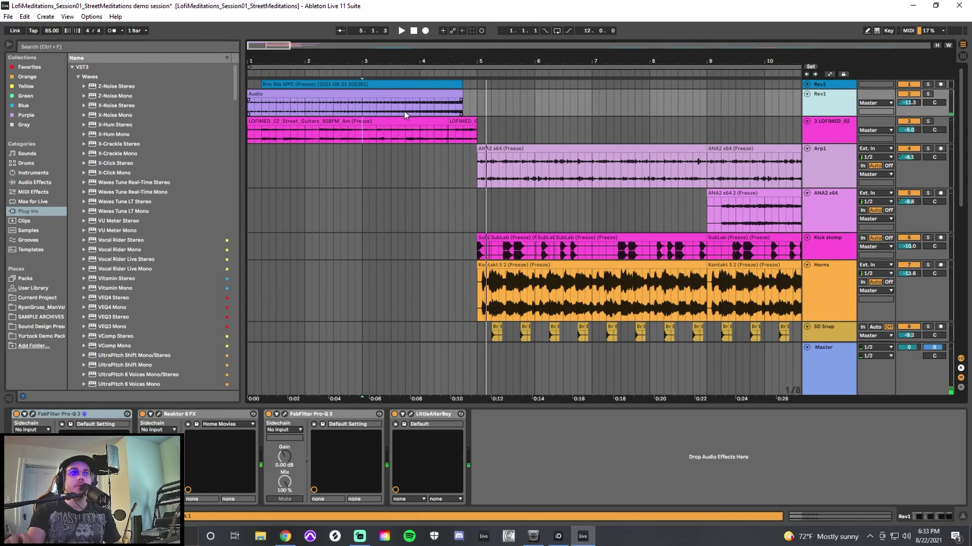
click(928, 94)
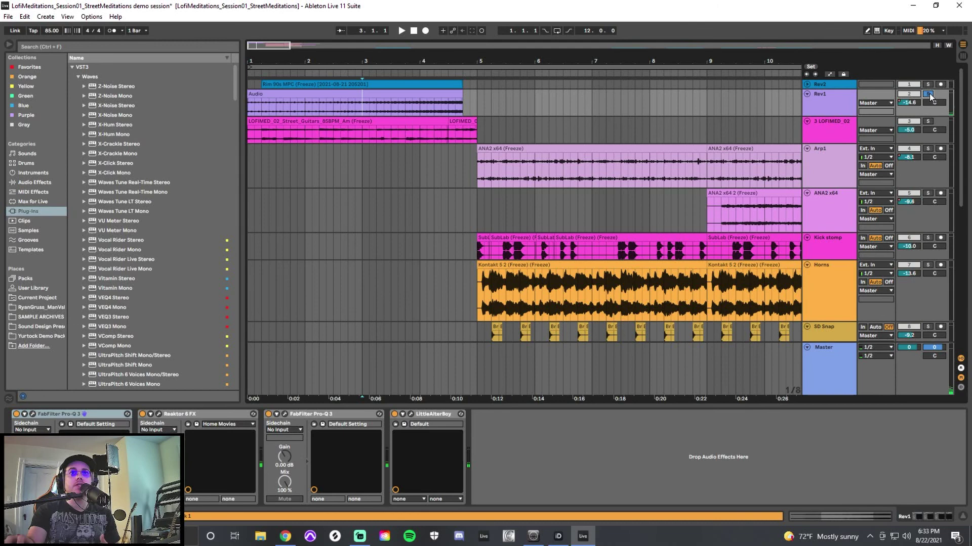
drag(820, 113, 685, 160)
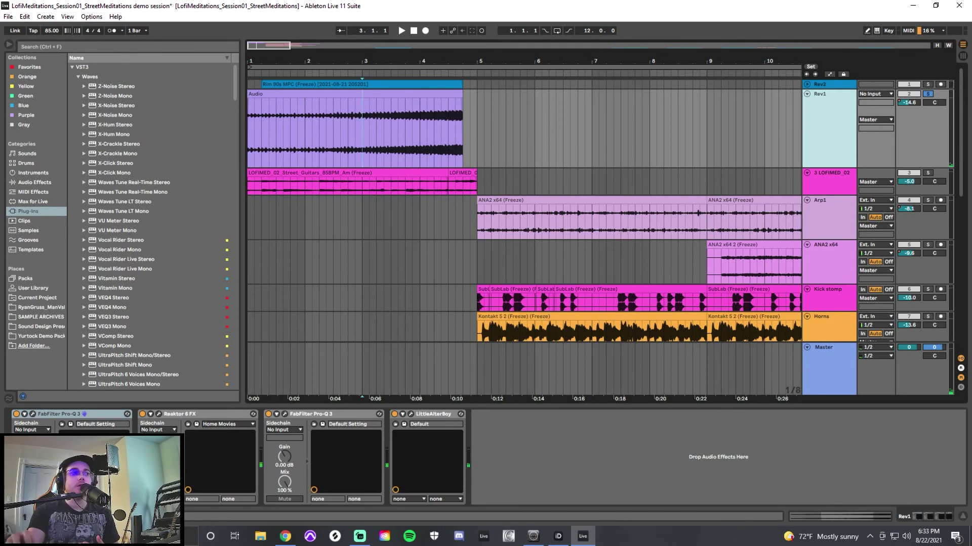
double_click(181, 414)
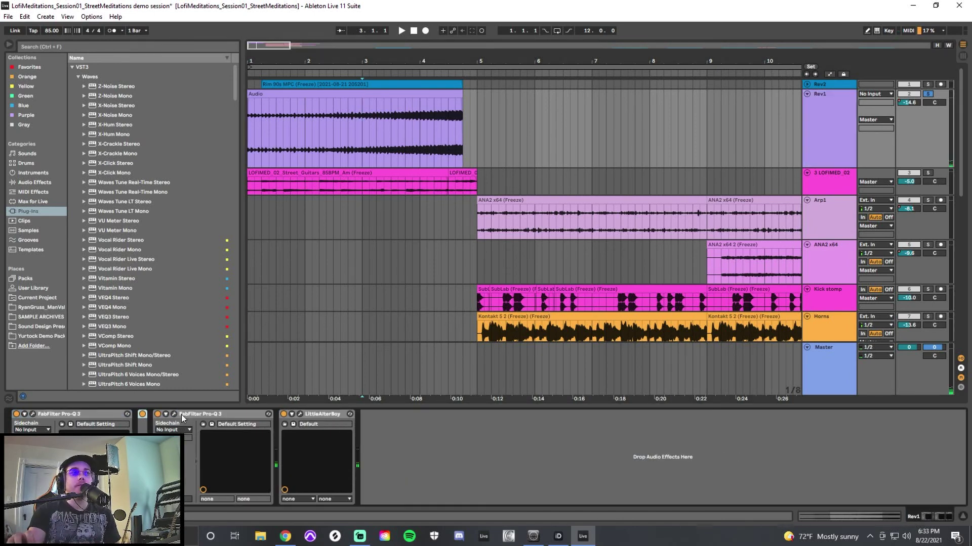
double_click(143, 425)
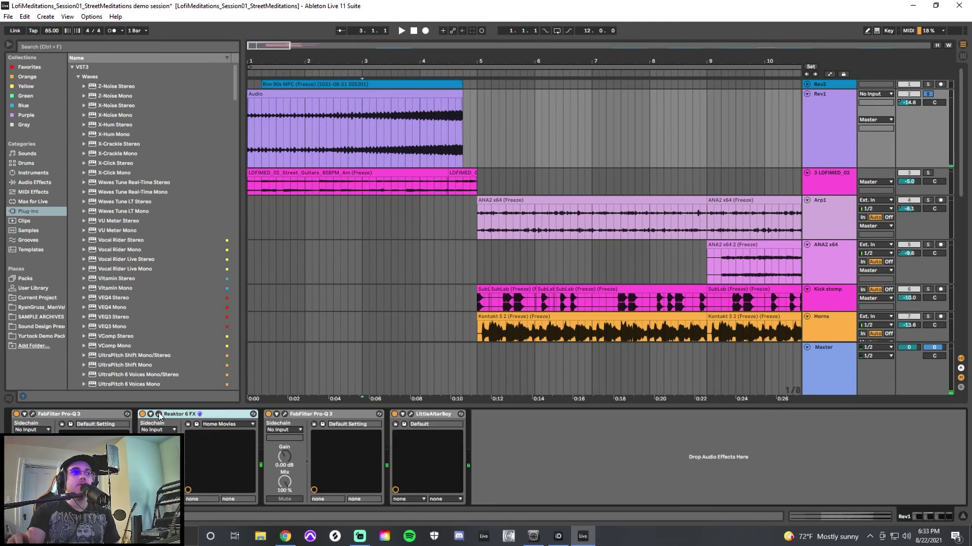
click(159, 415)
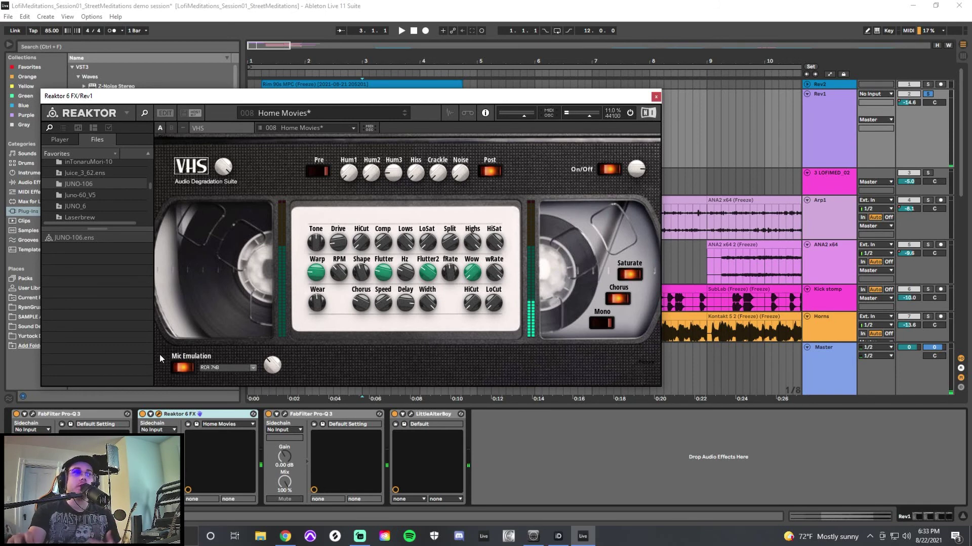
click(656, 96)
- Play the Rev1 Audio clip briefly from bar 4, then turn on Automation Mode
click(437, 157)
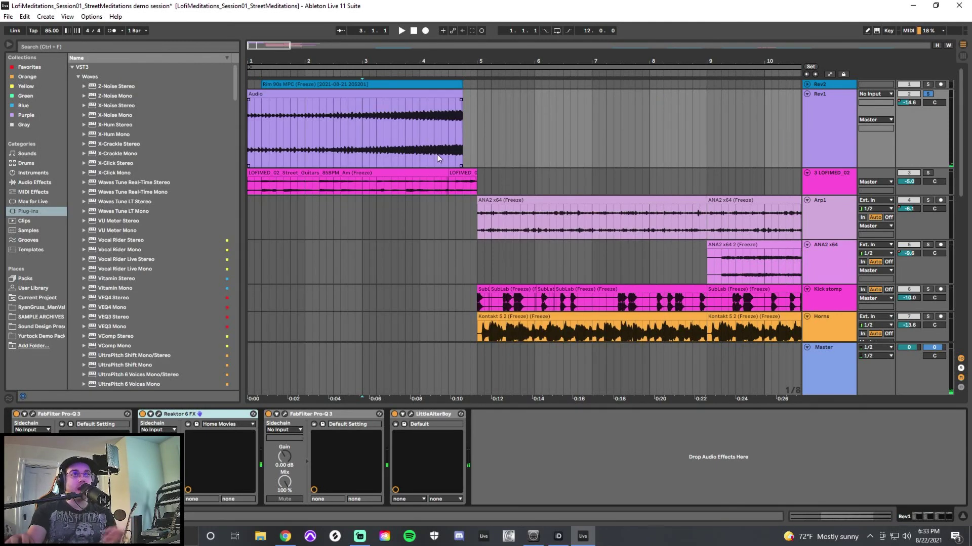
click(418, 129)
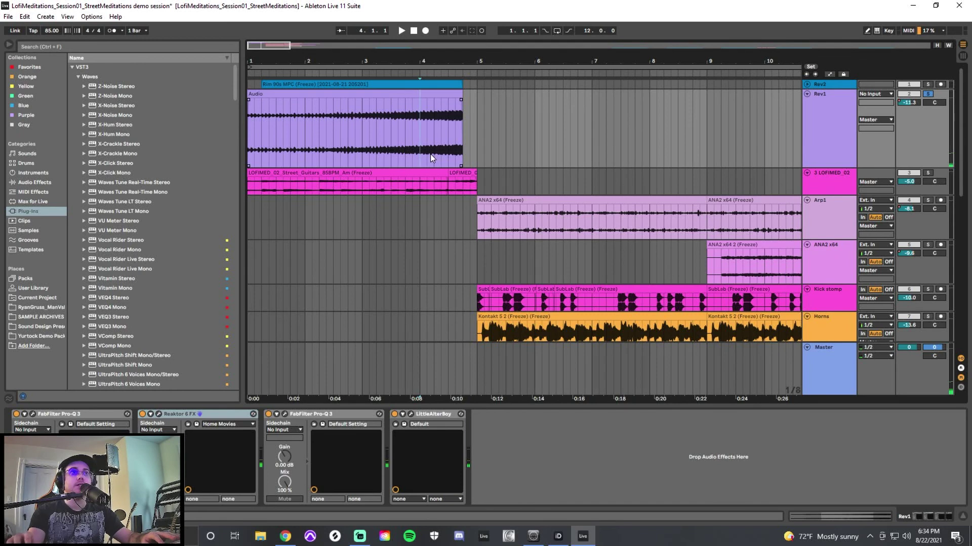
key(space)
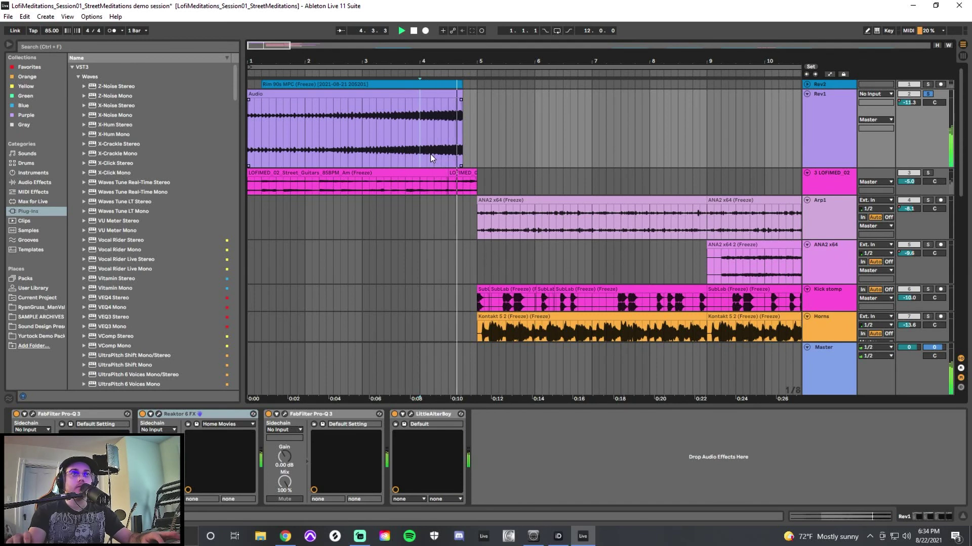
key(space)
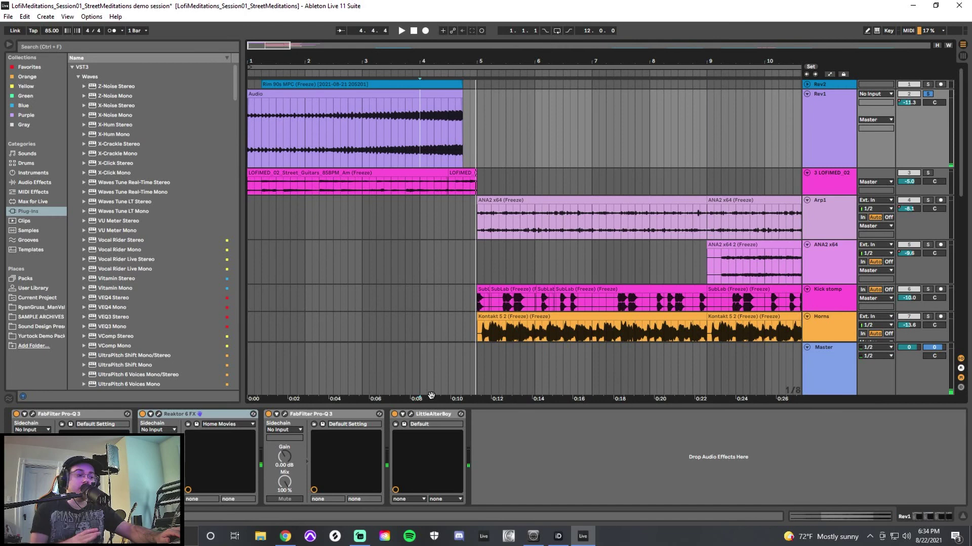
key(a)
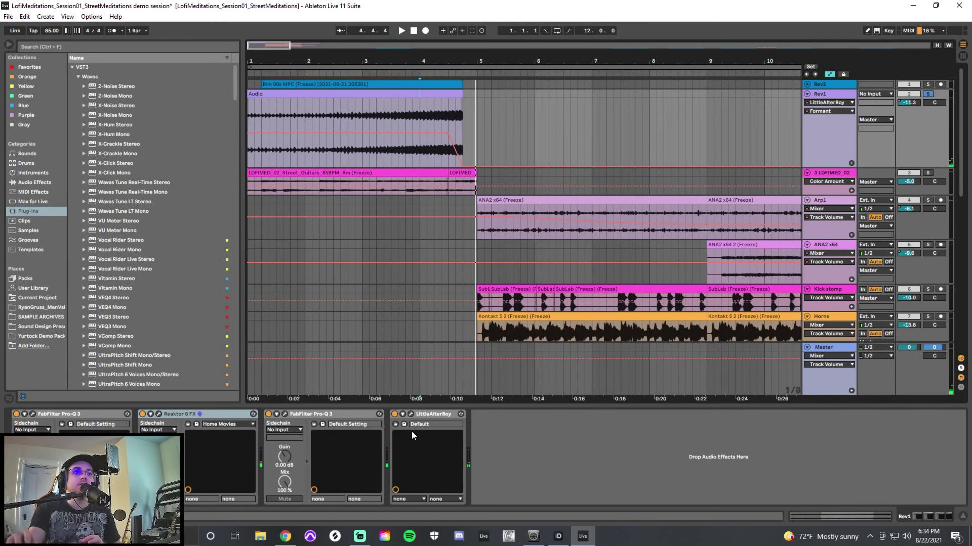
- Open LittleAlterBoy on Rev1 and set the track's automation lane to its Formant parameter
click(410, 415)
drag(576, 178, 673, 242)
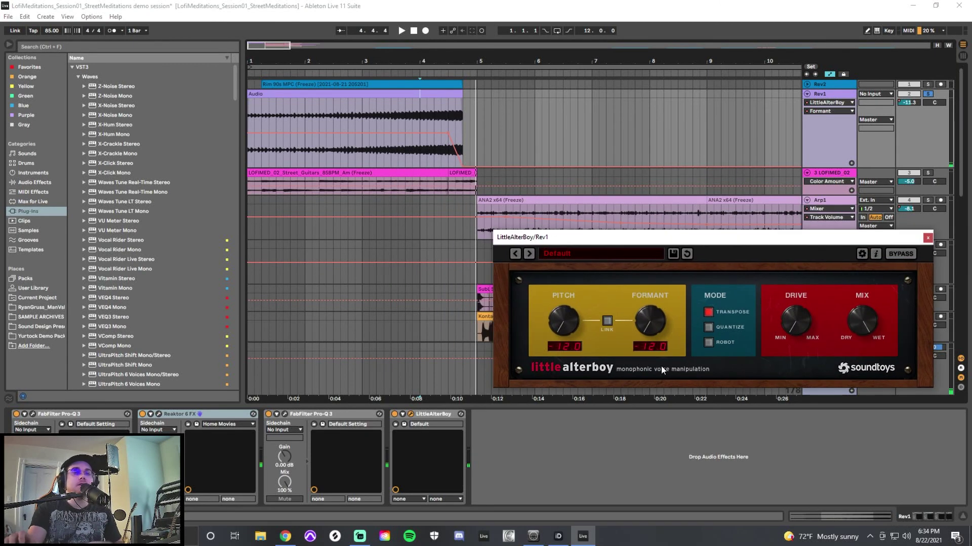
click(572, 325)
click(657, 323)
click(800, 316)
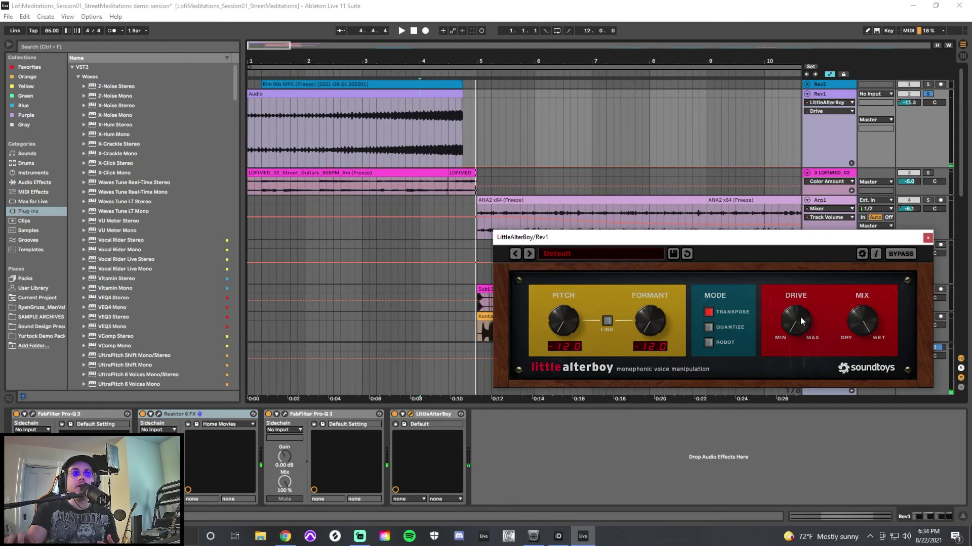
click(857, 317)
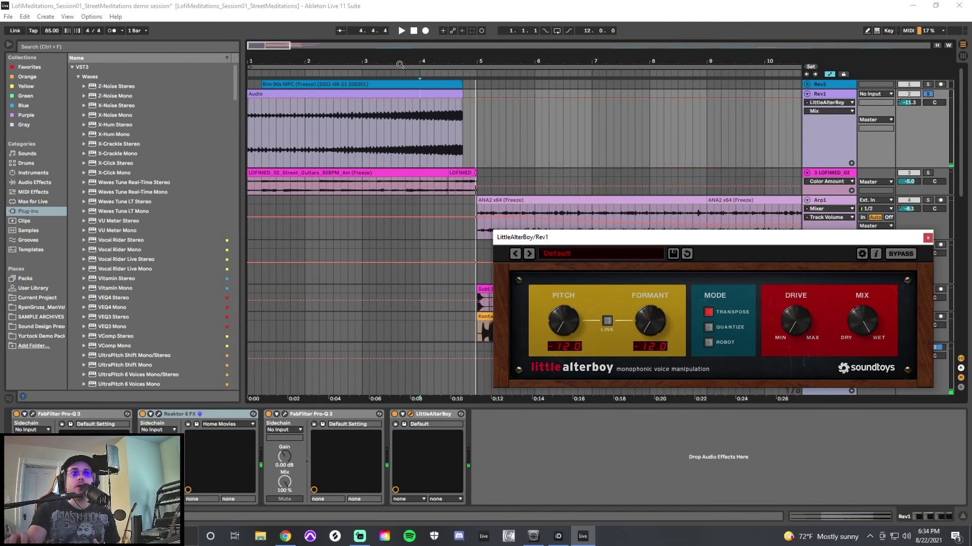
click(778, 321)
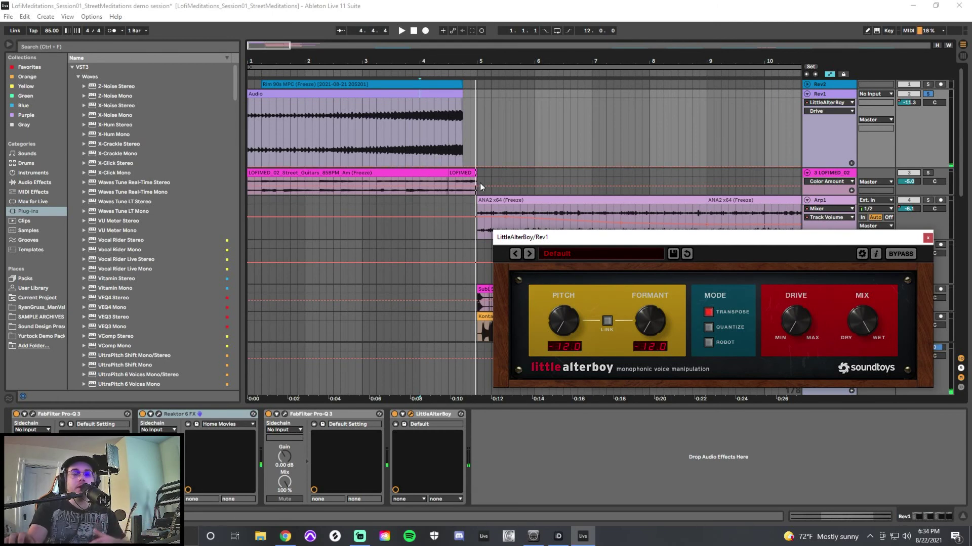
click(563, 318)
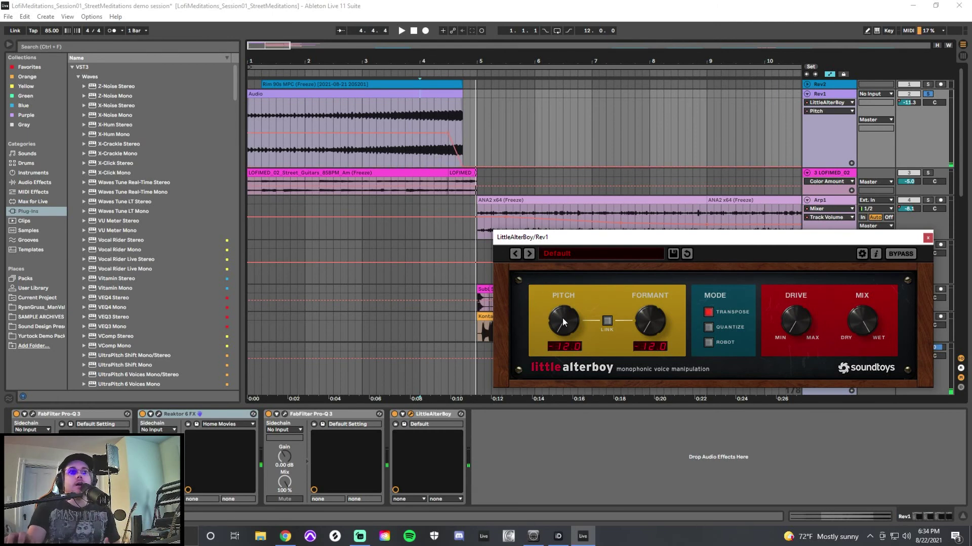
click(651, 327)
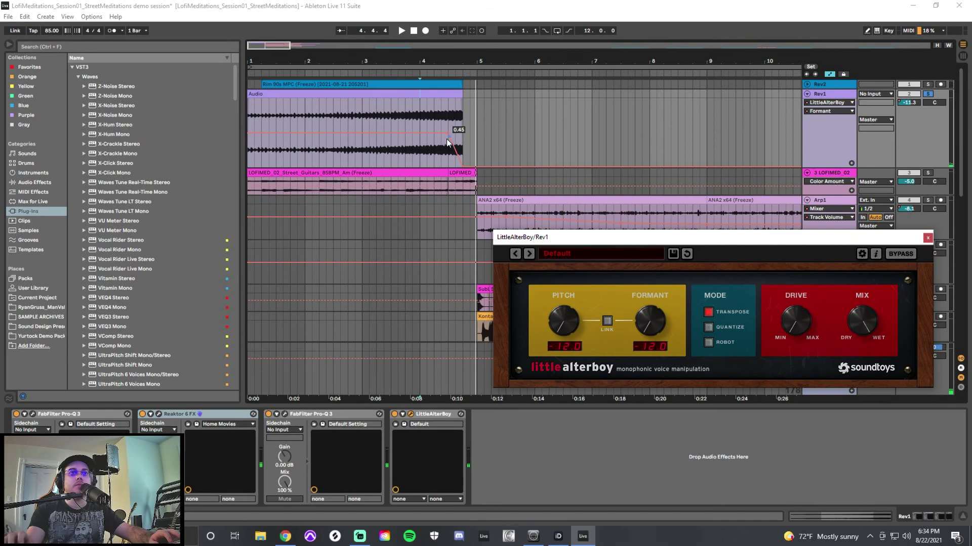
- Play from bar 4.1.1 to hear the pitch drop, then close LittleAlterBoy
click(416, 153)
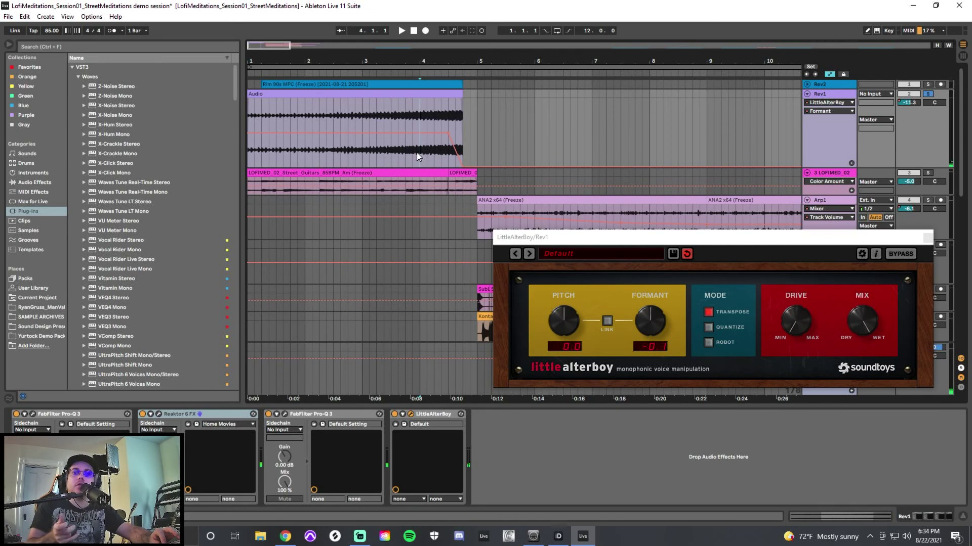
key(space)
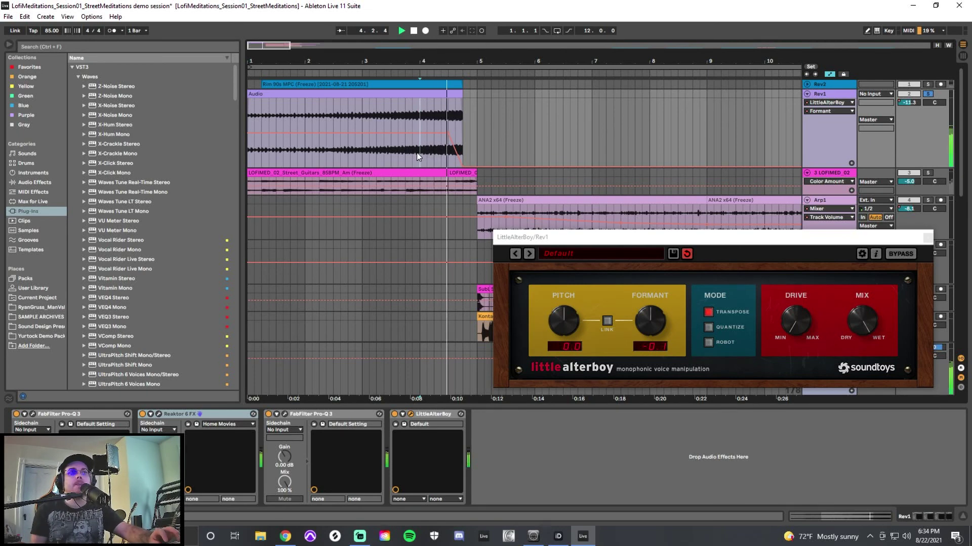
key(space)
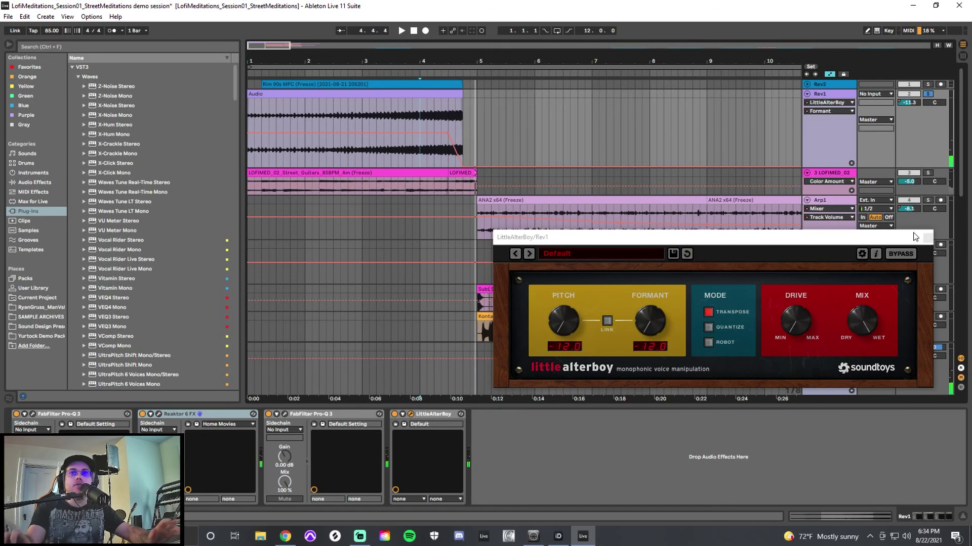
click(927, 237)
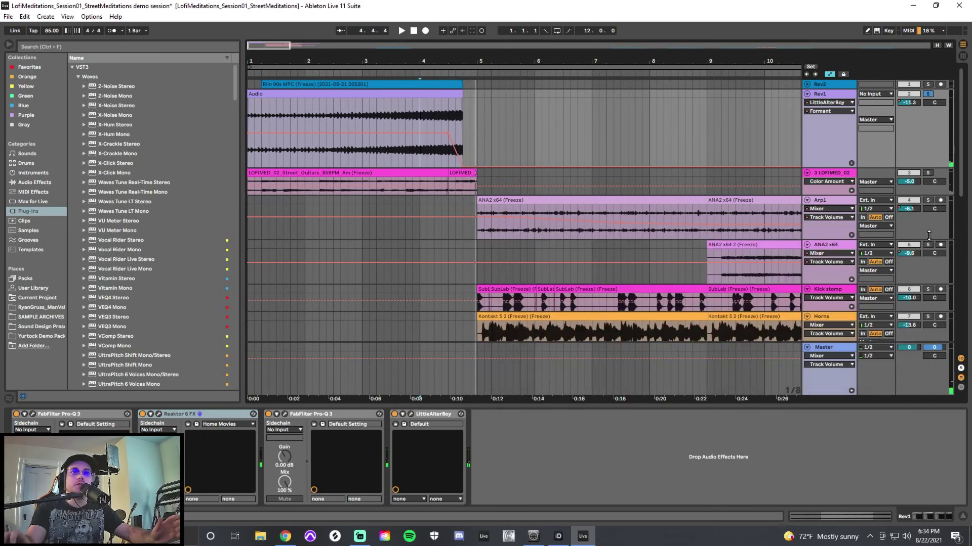
- Shrink the Rev1 lane, enlarge the 3 LOFIMED_02 lane, and play the guitar intro from bar 1.3.1
click(361, 151)
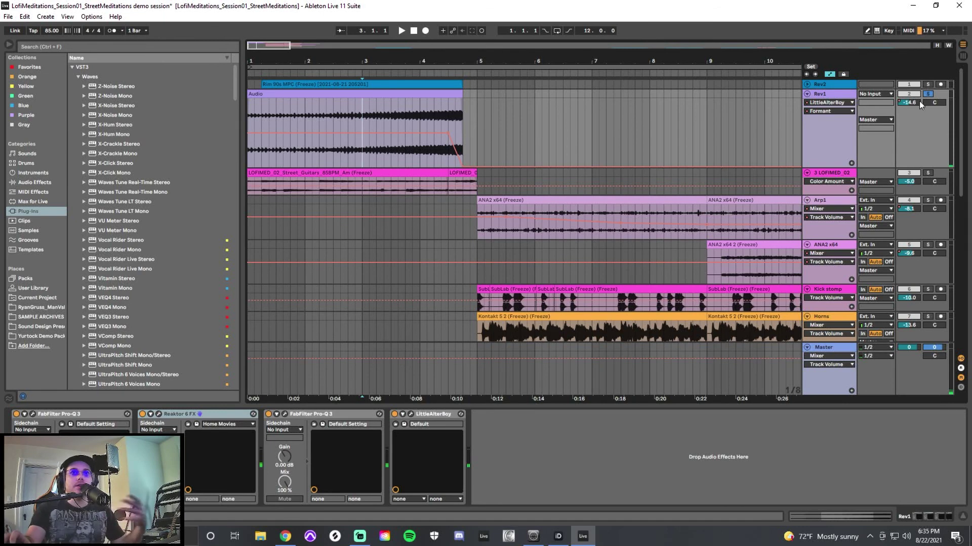
drag(837, 168, 838, 136)
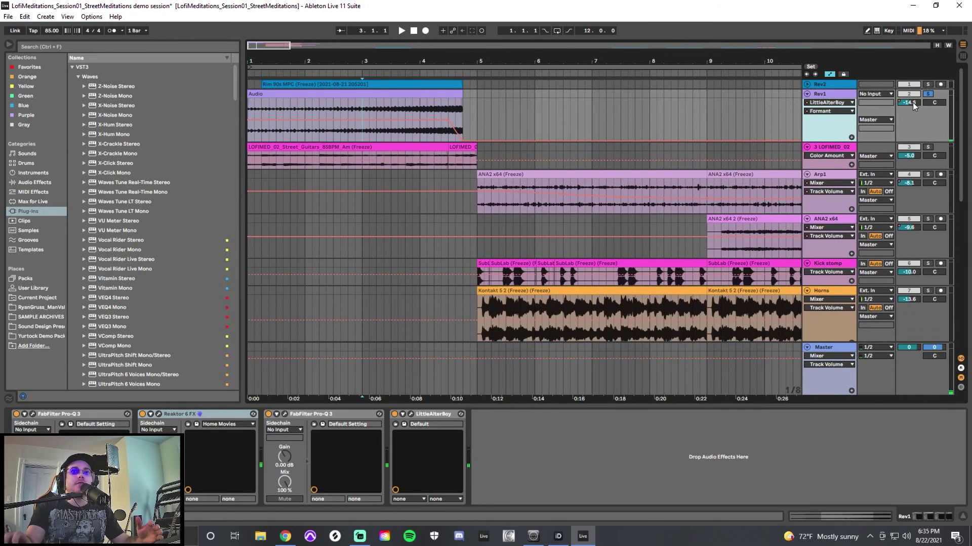
click(825, 149)
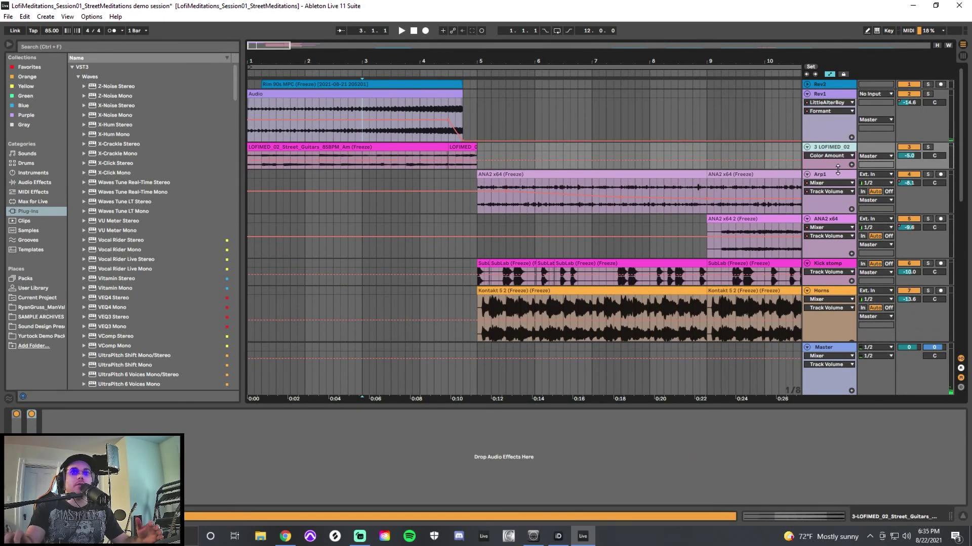
drag(838, 170, 840, 281)
click(299, 242)
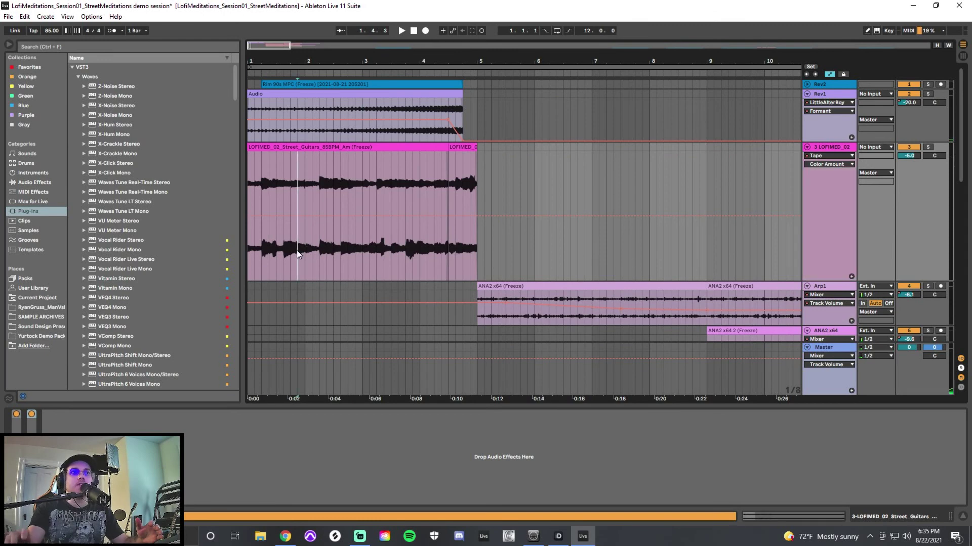
click(275, 260)
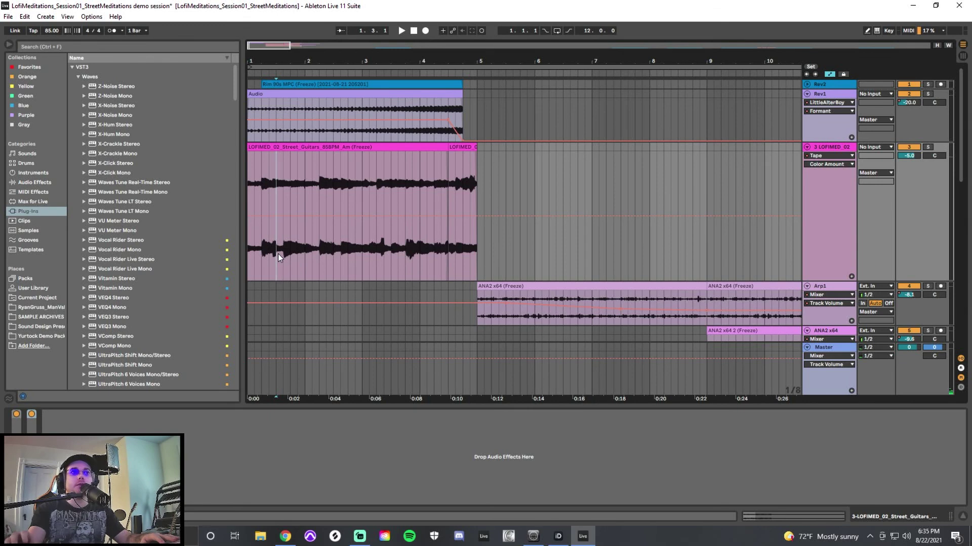
key(space)
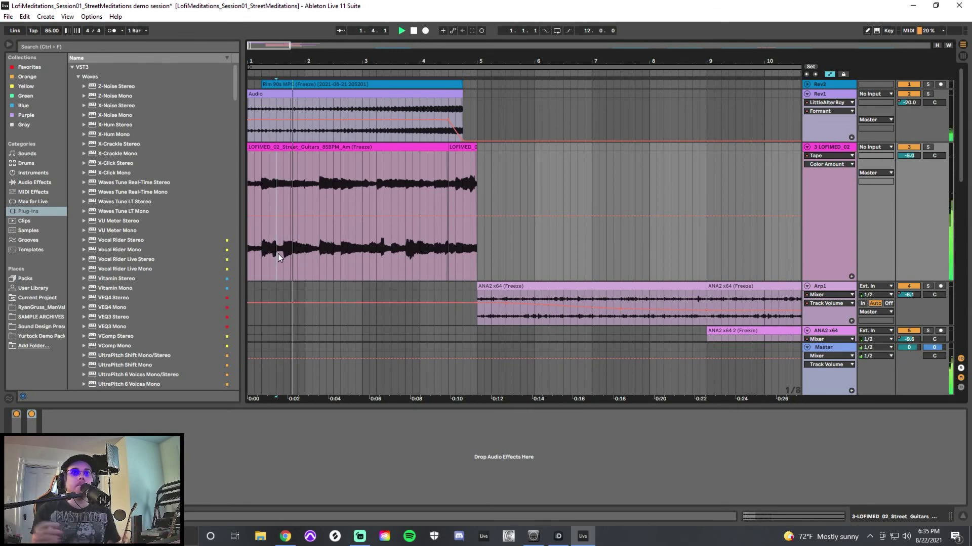
- Open the Softube Tape window with its RC-1 remote panel and show the Playback automation lane
double_click(17, 430)
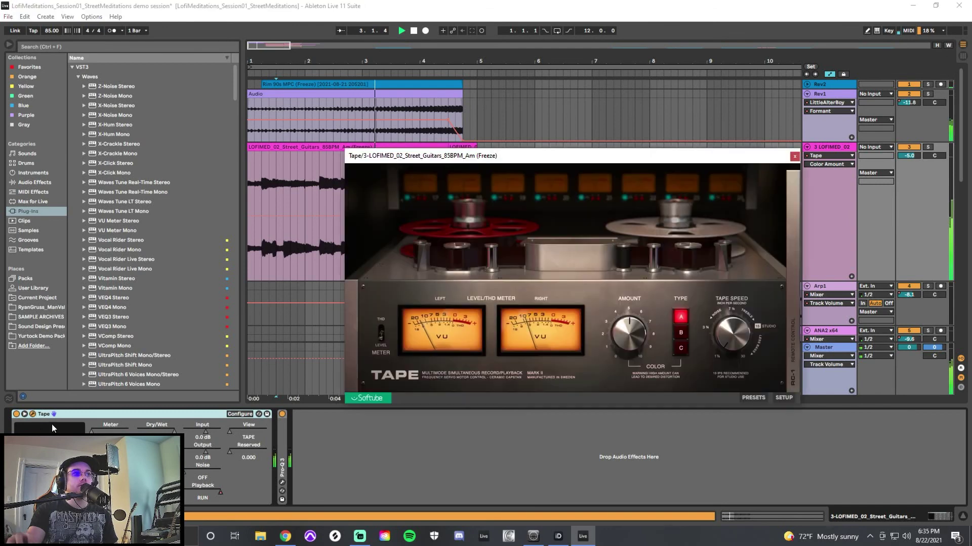
key(ctrl+alt+p)
drag(544, 156, 549, 227)
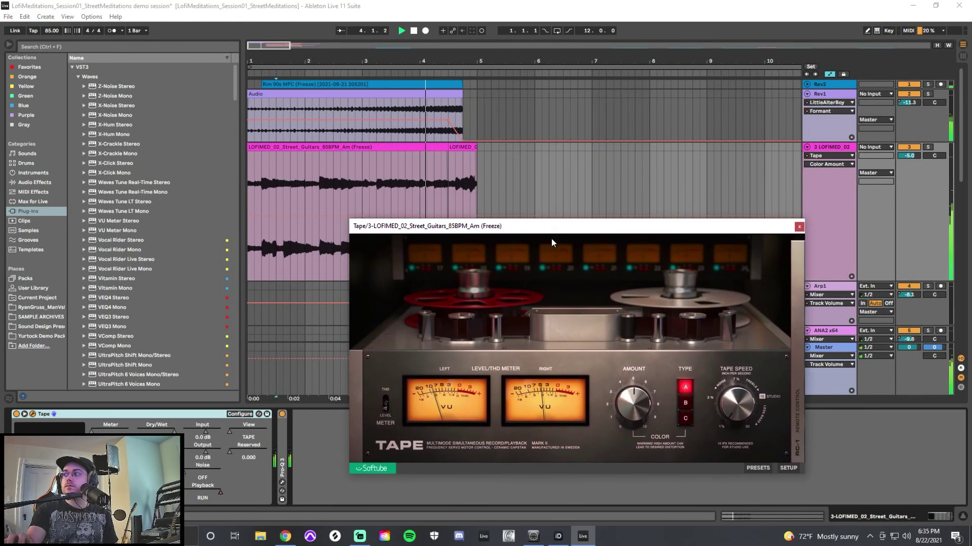
click(540, 354)
click(538, 334)
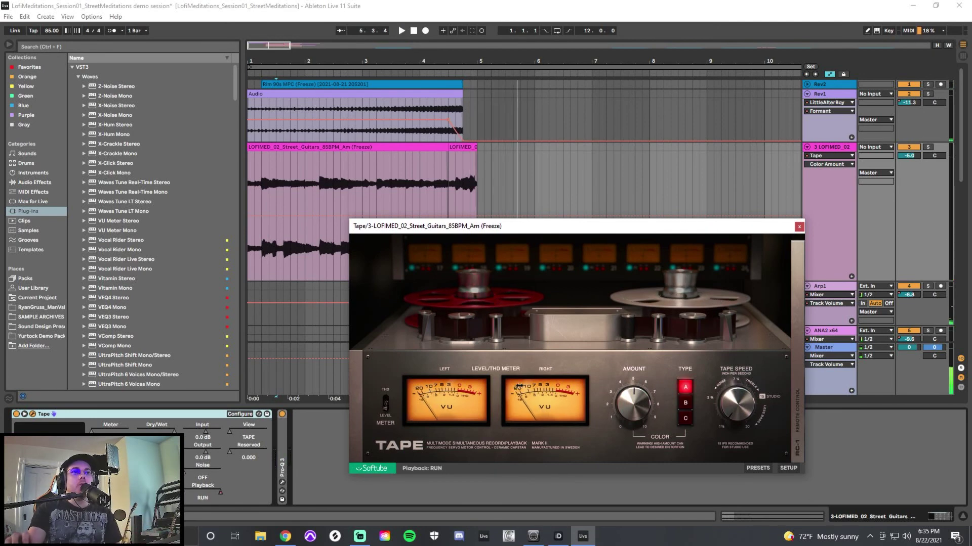
click(768, 447)
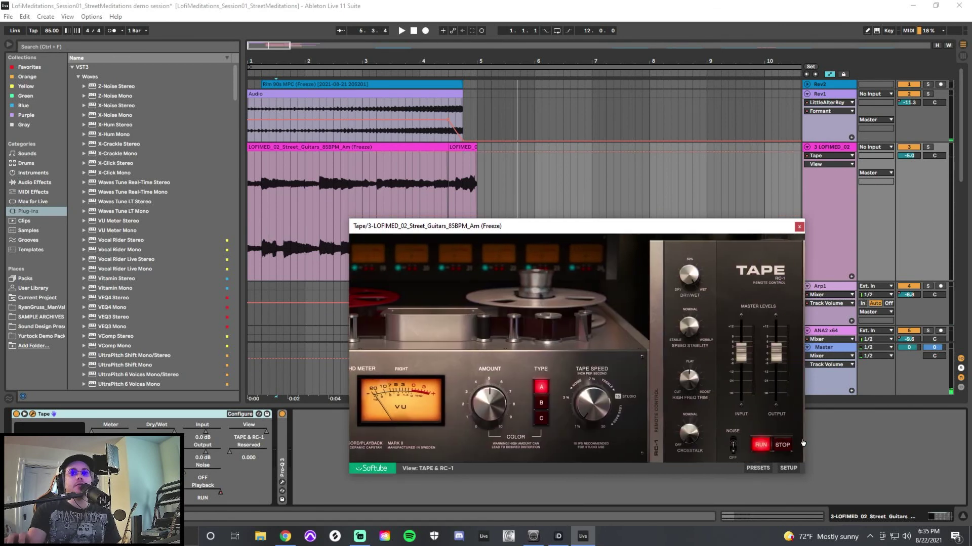
drag(677, 229, 397, 223)
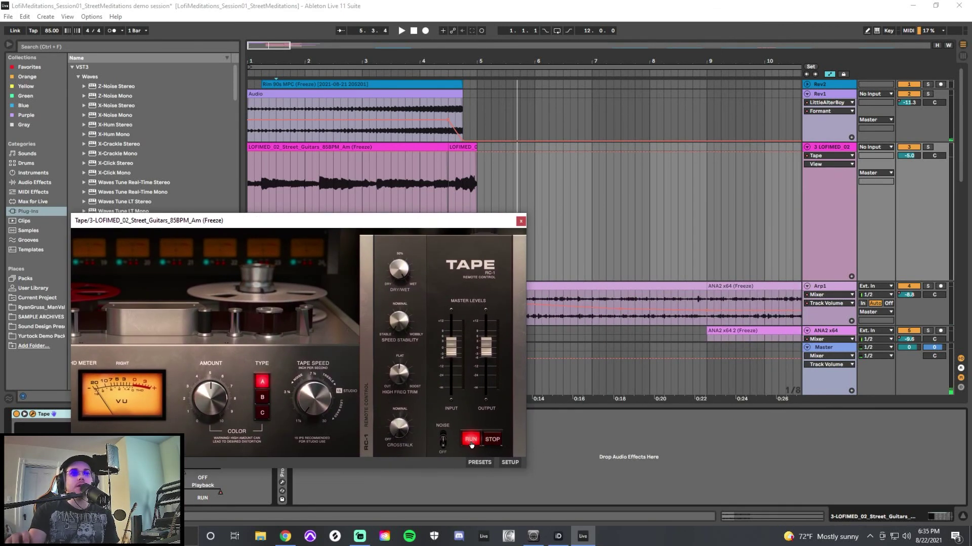
drag(409, 220, 820, 240)
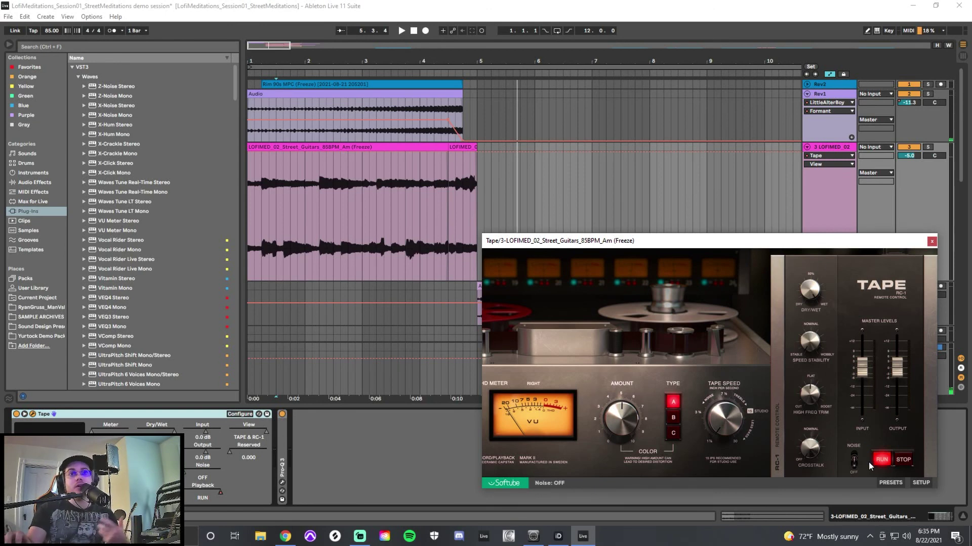
click(886, 461)
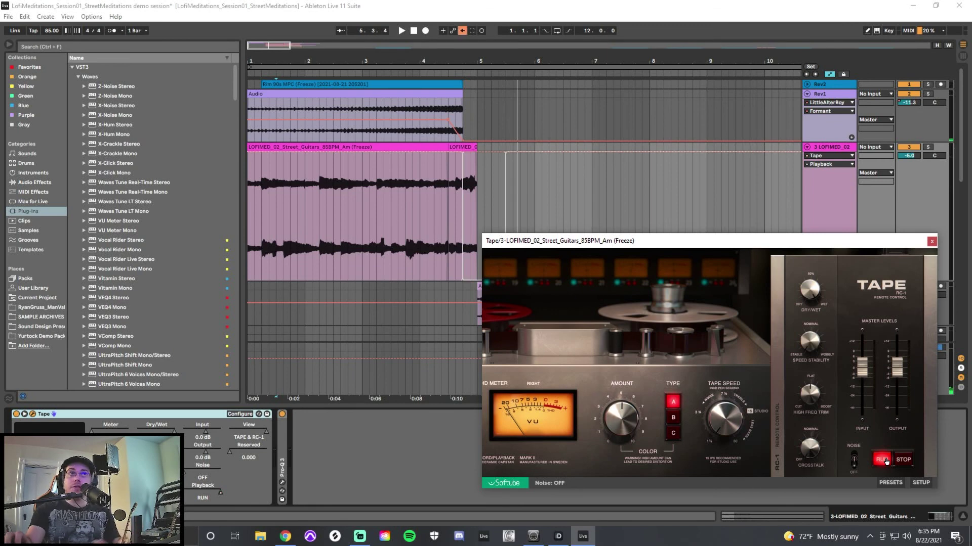
- Delete the existing Tape Playback automation and solo the Street Guitars track
right_click(218, 493)
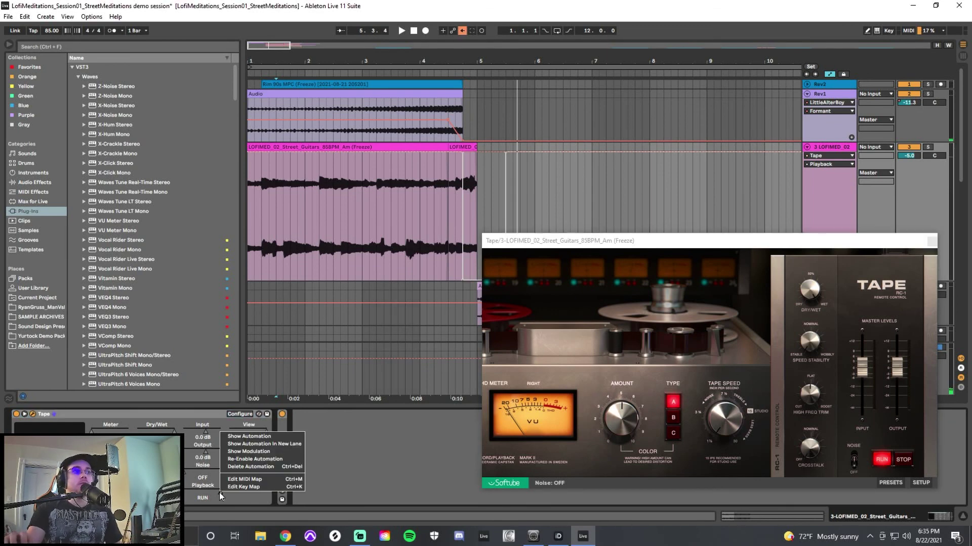
click(230, 466)
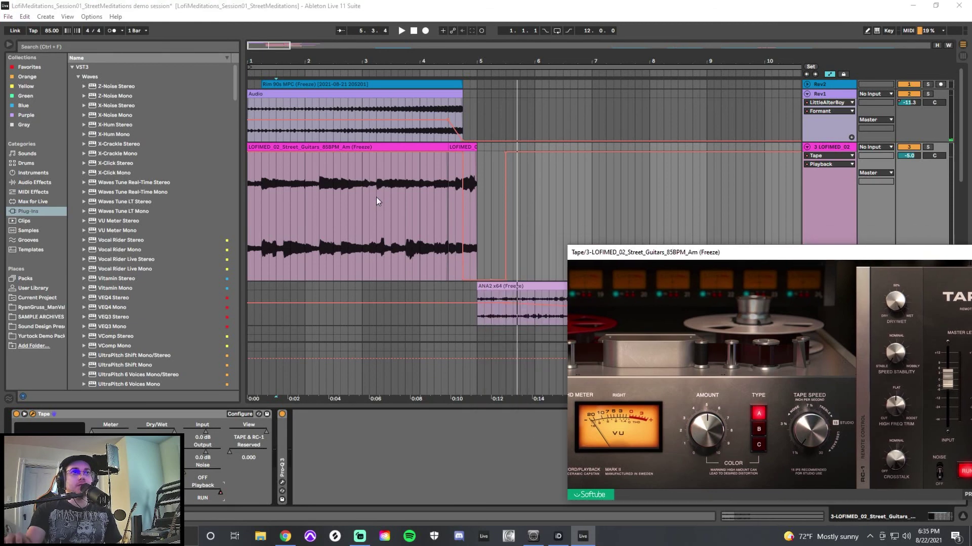
click(405, 205)
- Audition the tape stop from bar 3.3, then close the Tape plug-in window
click(929, 148)
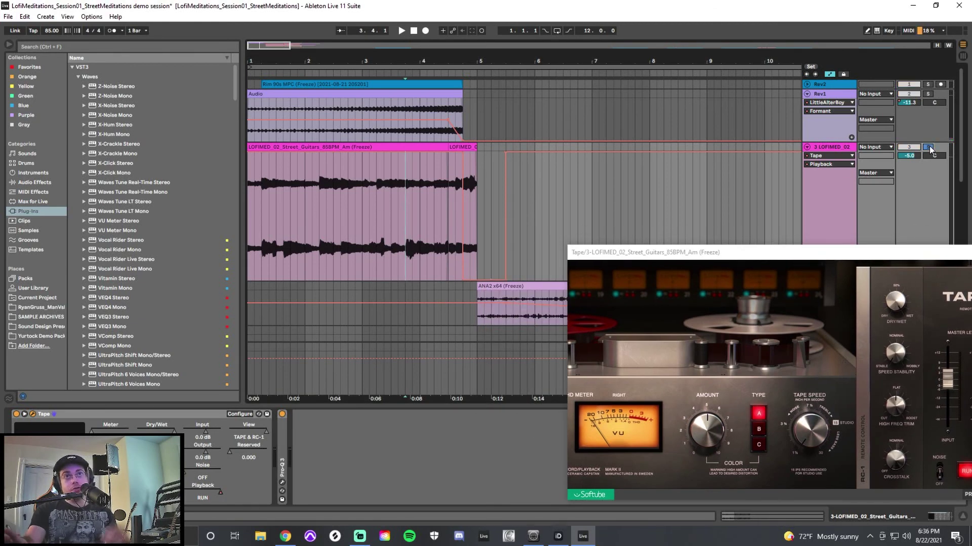
click(390, 229)
key(space)
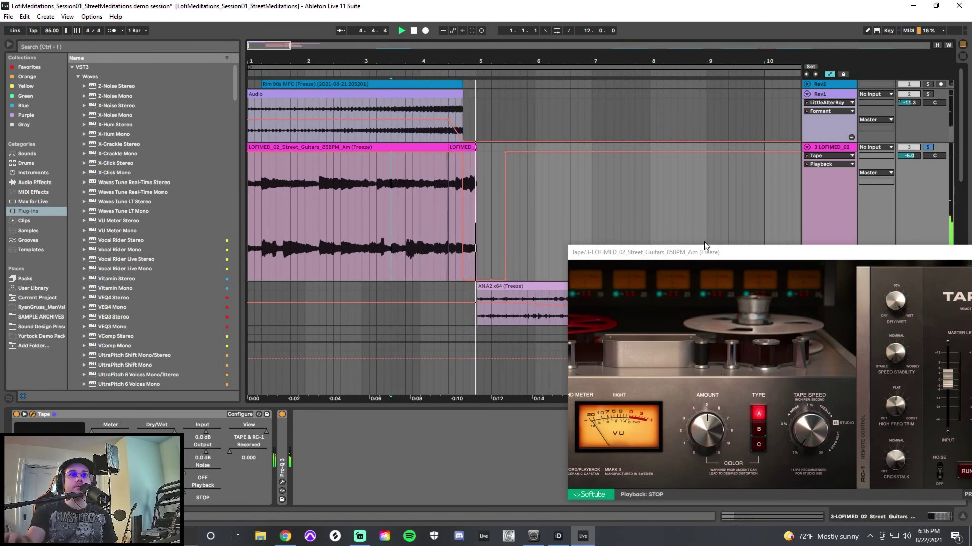
drag(703, 252, 586, 279)
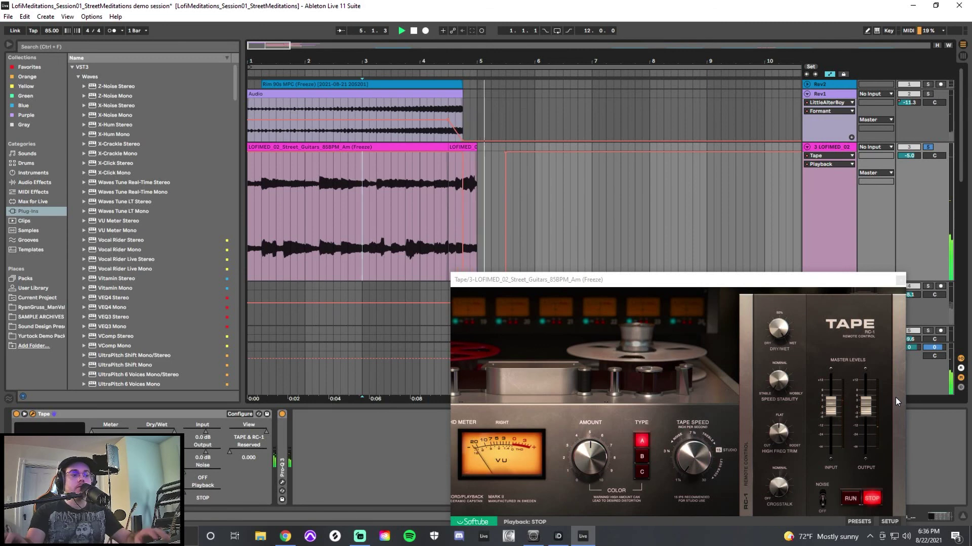
key(space)
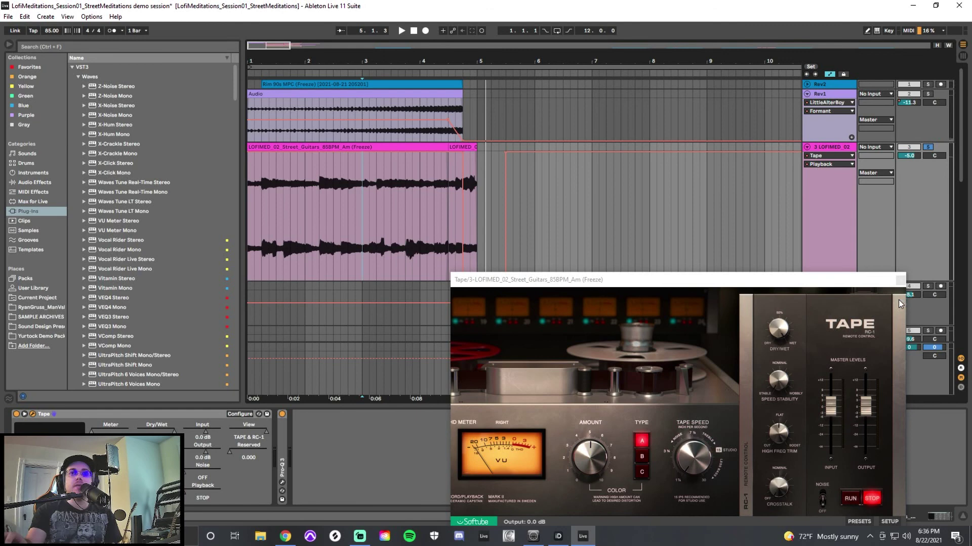
click(901, 280)
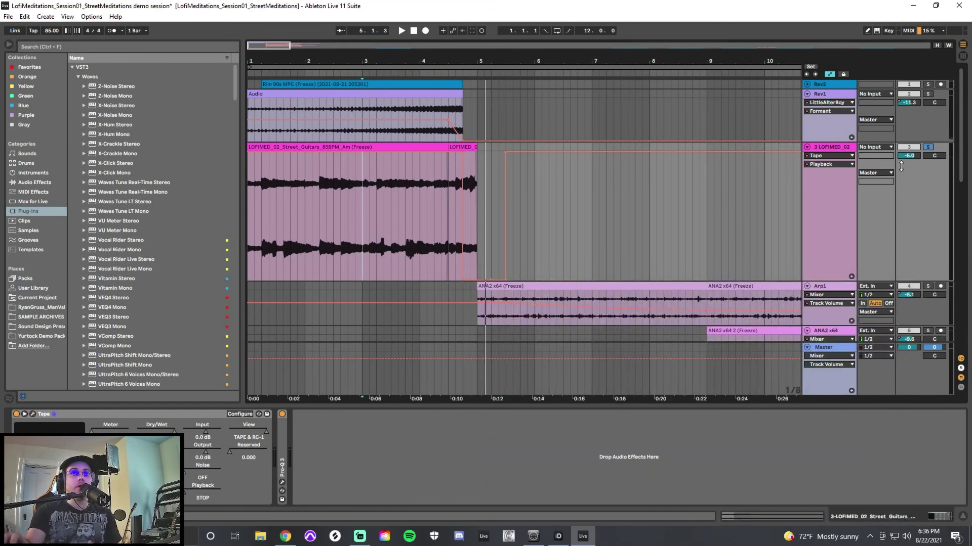
- Unsolo the guitars and open Waves Abbey Road Vinyl on the Bass track
click(926, 150)
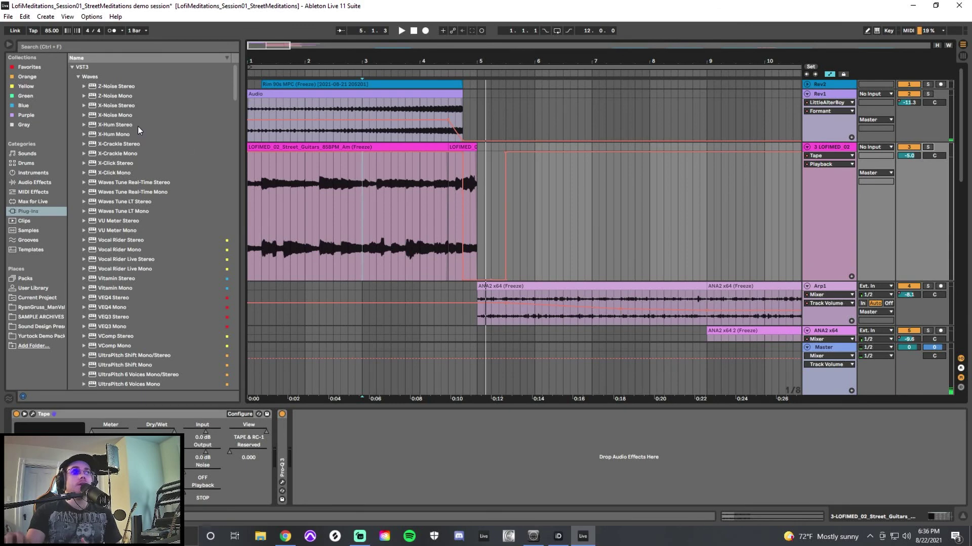
click(90, 49)
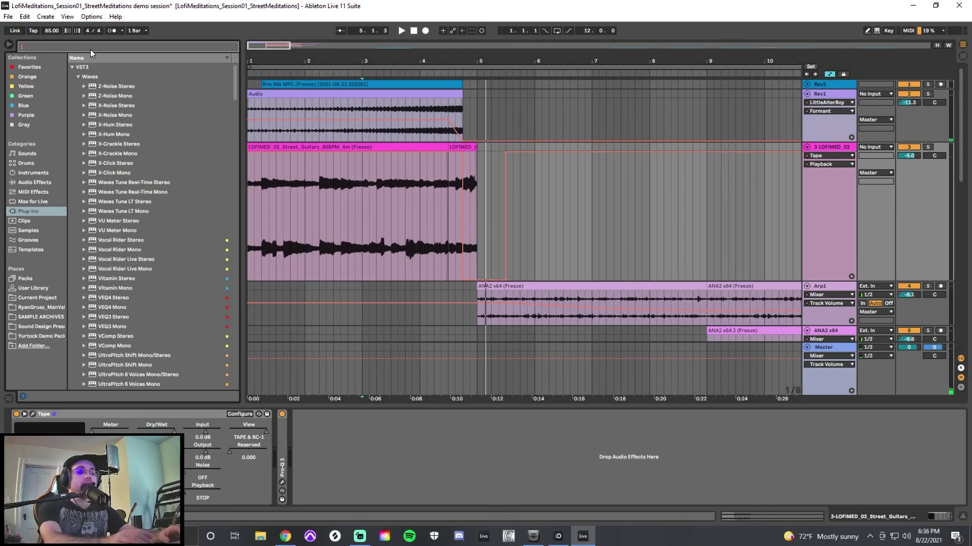
text(WAVES ABBEY)
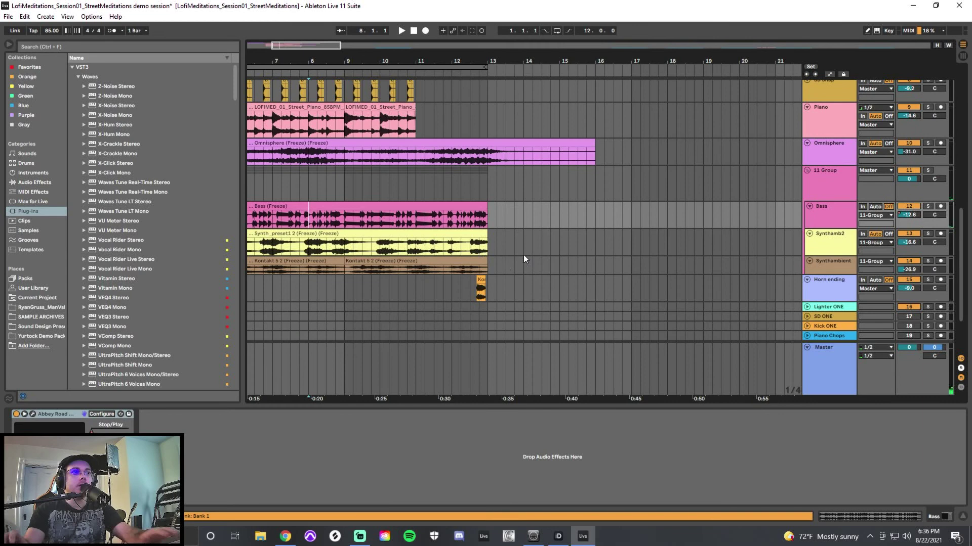
scroll(523, 254, left, 5)
click(32, 413)
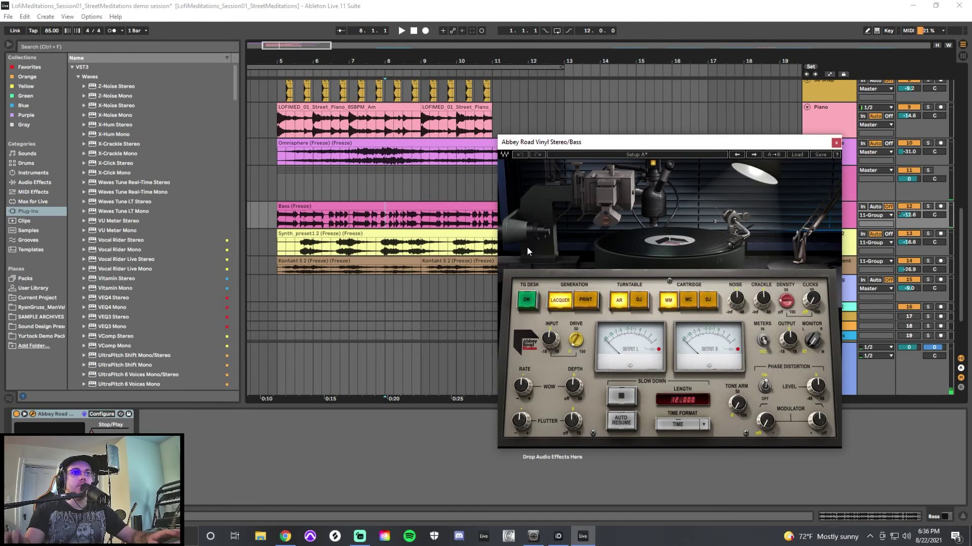
- Show automation, enlarge the Bass lane, and engage Abbey Road Vinyl's Slow Down switch
drag(632, 143, 551, 142)
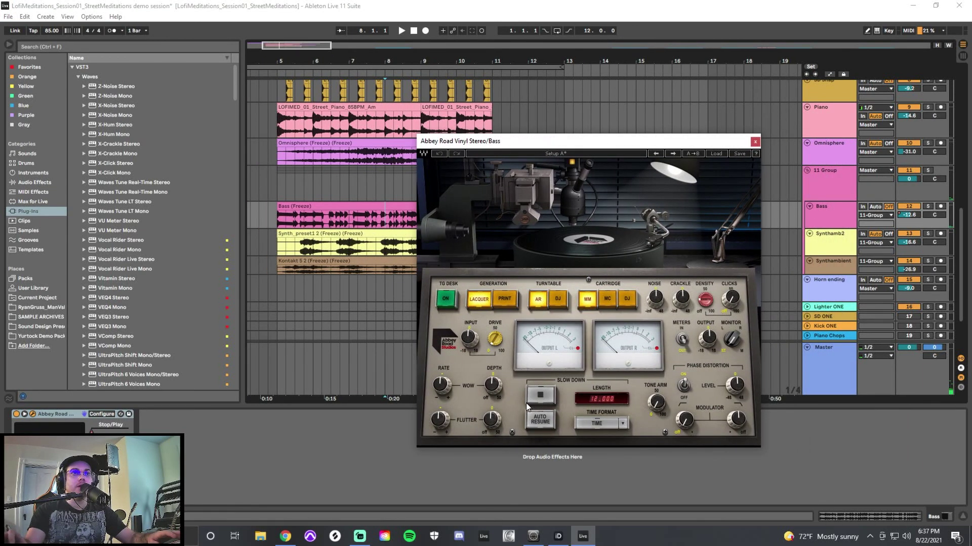
key(a)
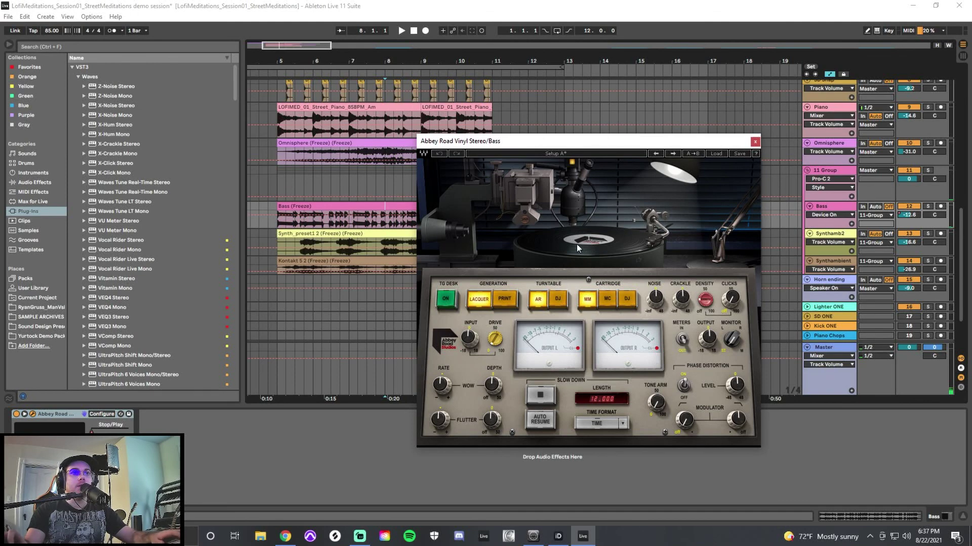
drag(570, 135, 541, 210)
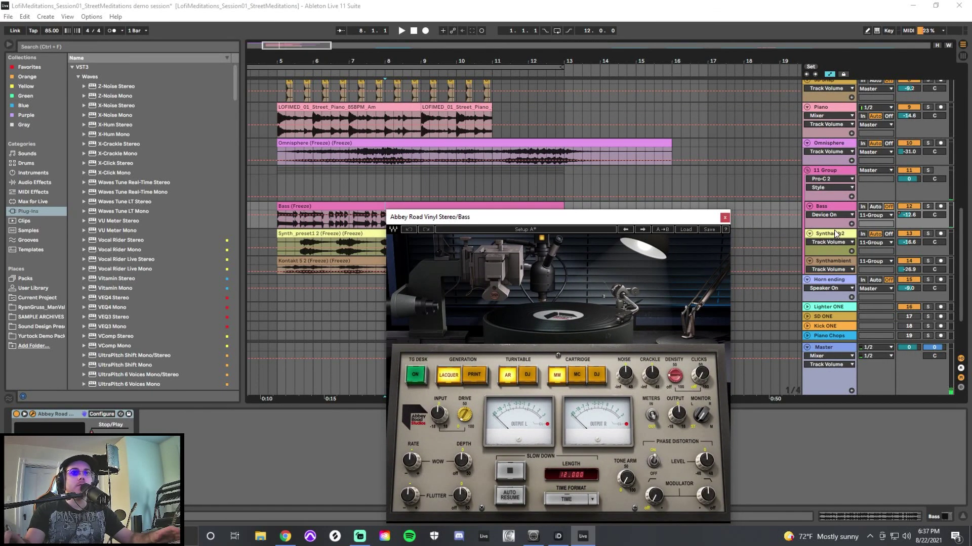
drag(834, 231, 835, 304)
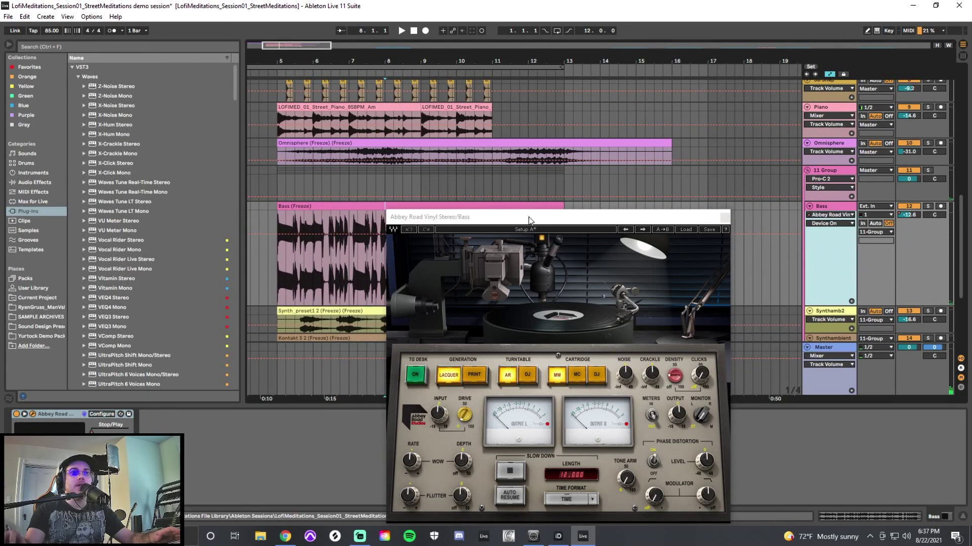
drag(529, 219, 731, 127)
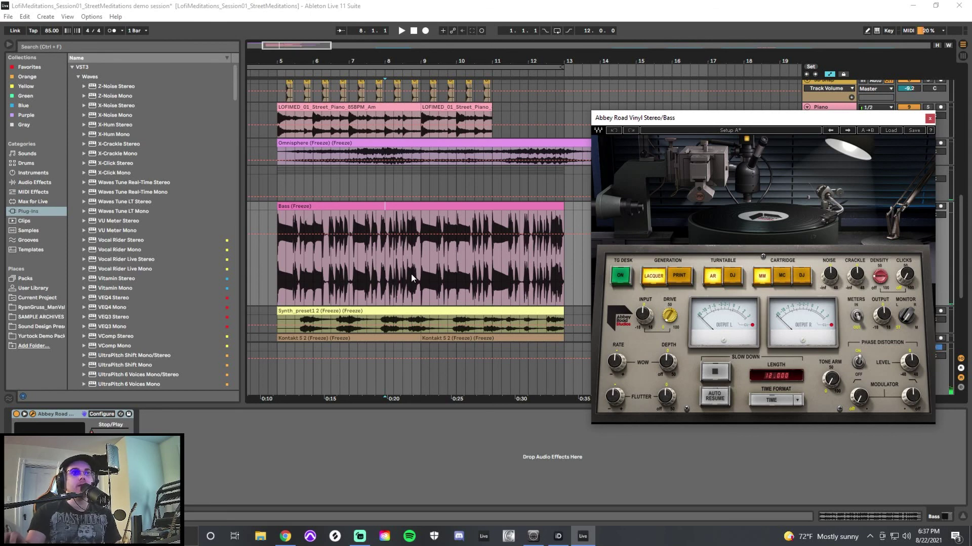
click(714, 372)
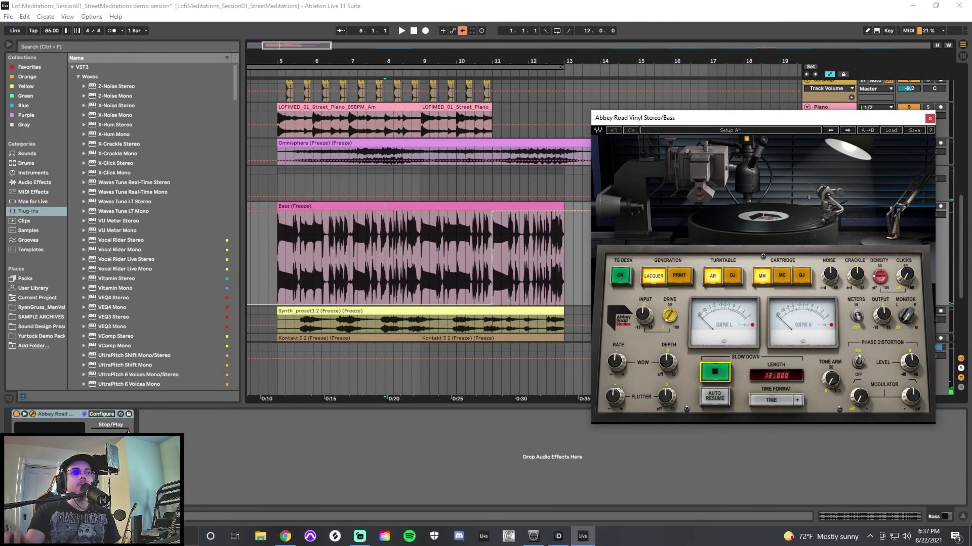
right_click(128, 431)
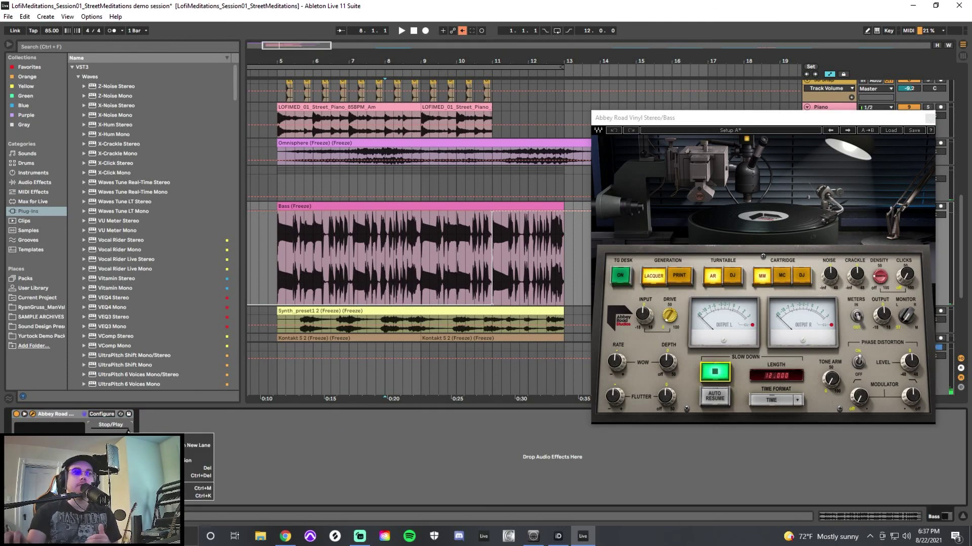
click(498, 281)
- Place the insert point at bar 10 in the Bass clip and move the Abbey Road Vinyl window off the mixer
ctrl+scroll(499, 281, up, 5)
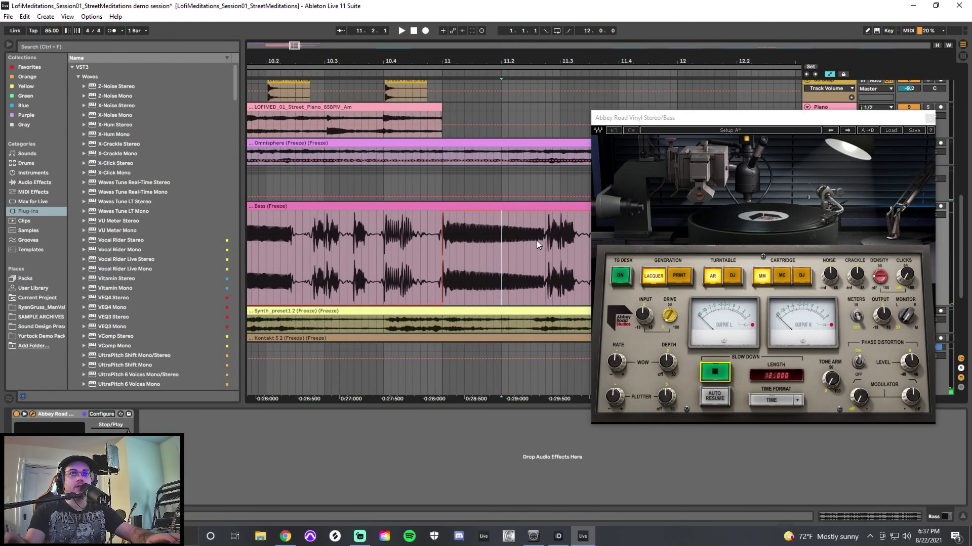
click(314, 257)
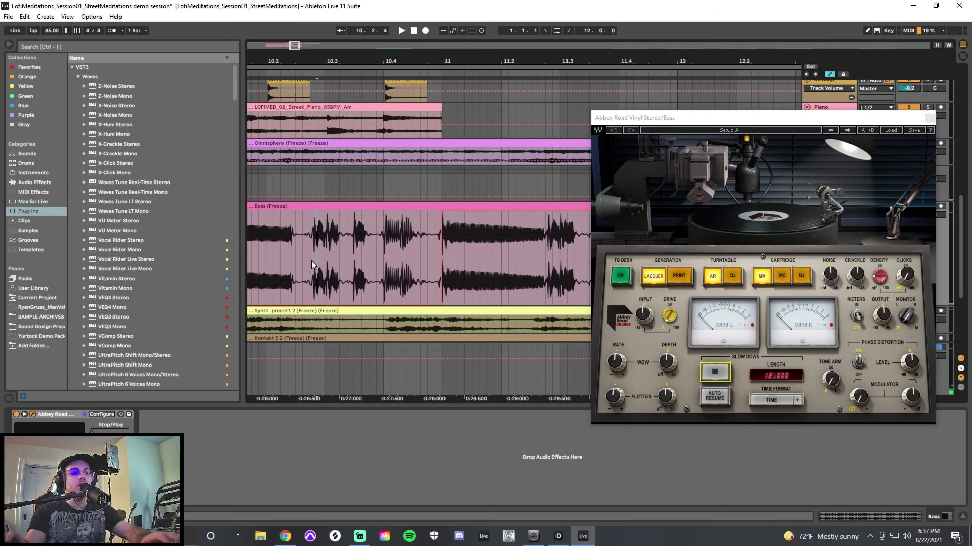
ctrl+scroll(311, 260, down, 3)
ctrl+scroll(308, 265, down, 3)
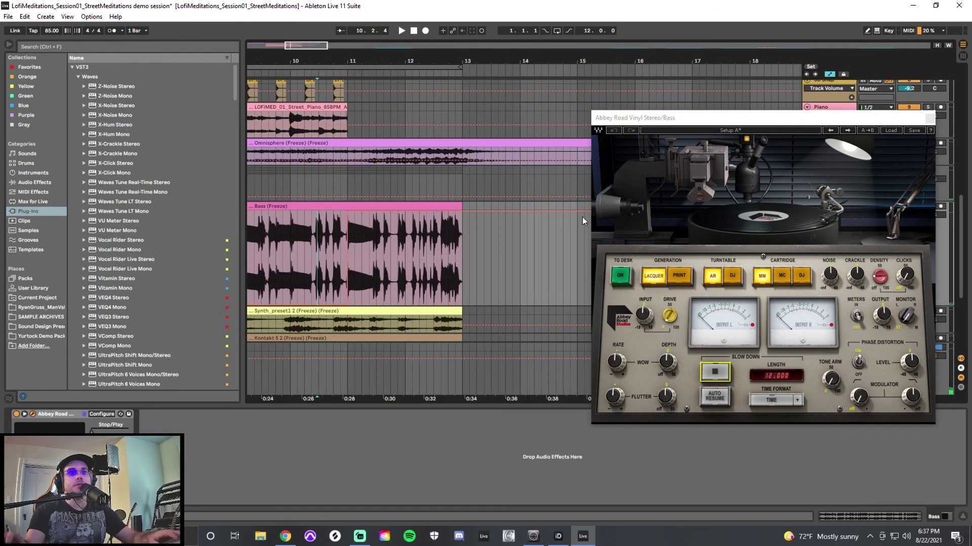
drag(761, 119, 619, 152)
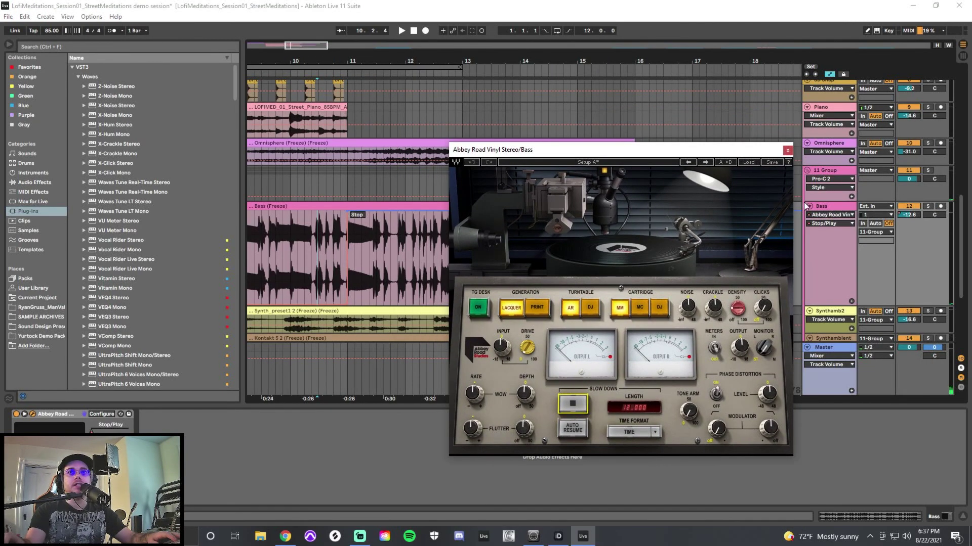
- Solo Bass, play from bar 10 to hear the vinyl stop, then close Abbey Road Vinyl
click(928, 206)
click(290, 252)
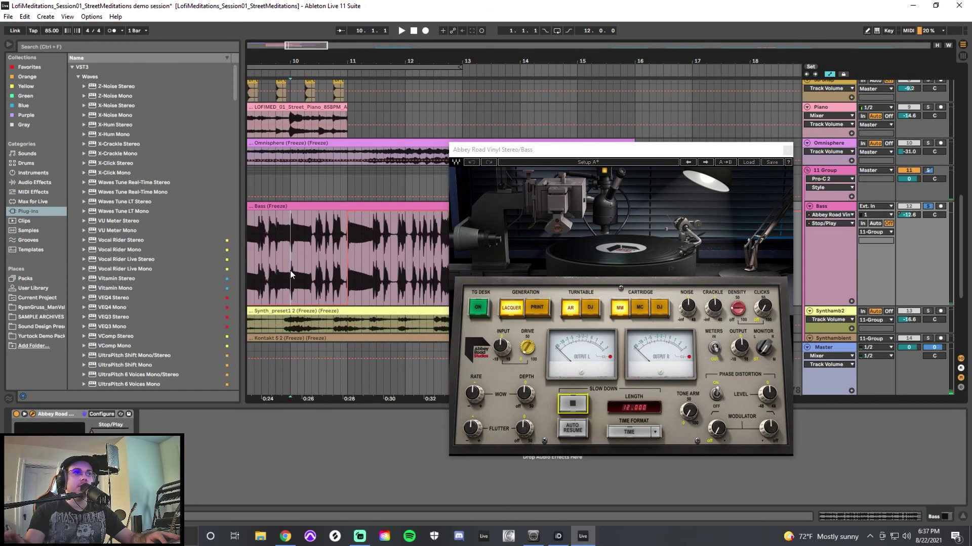
key(space)
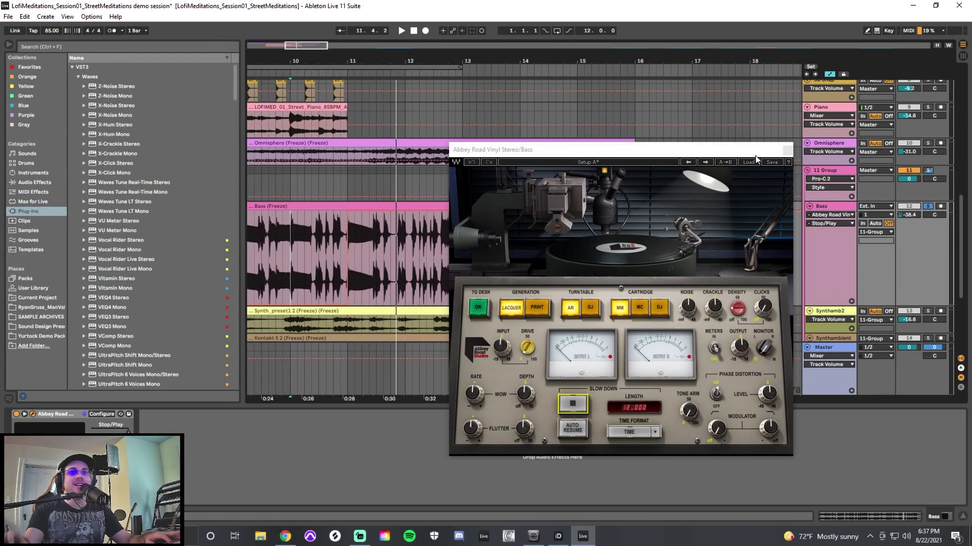
click(788, 150)
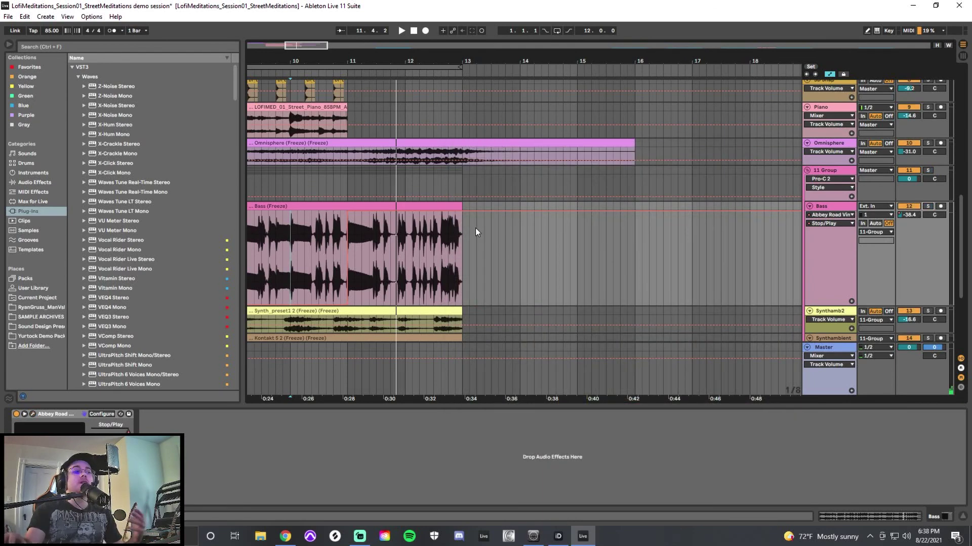